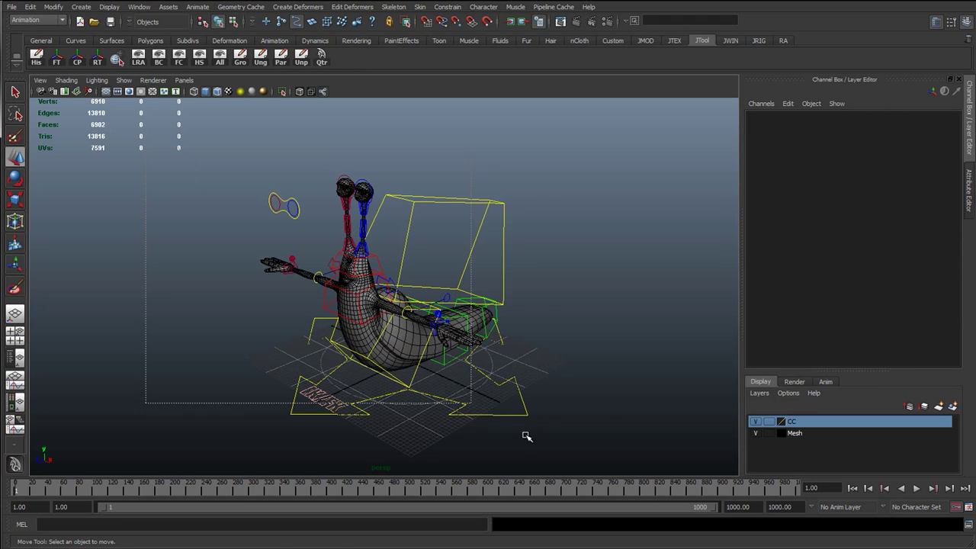
Step: Marquee-select the control curves across the whole snail rig
left_click_drag(363, 337, 268, 305, "alt")
left_click(200, 306)
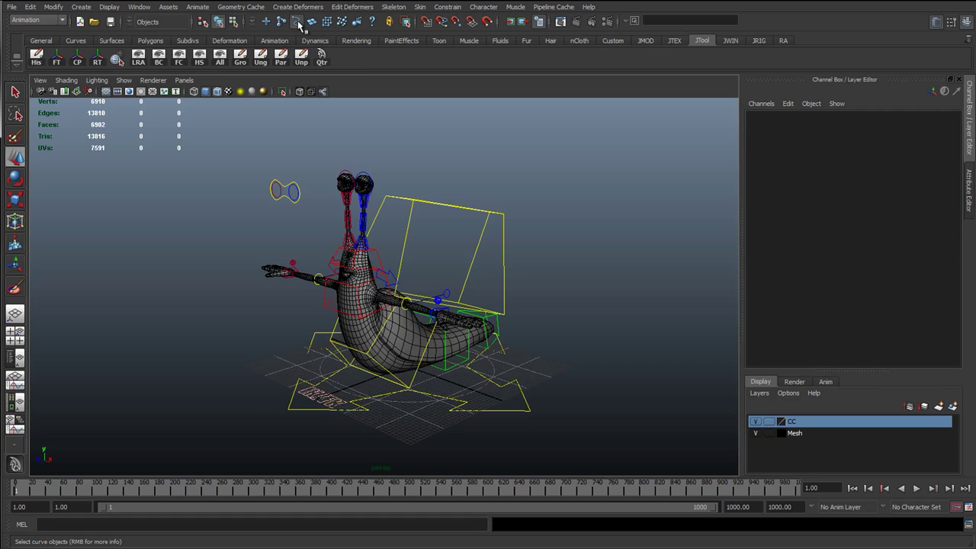
left_click_drag(192, 133, 608, 471)
left_click_drag(152, 126, 674, 496)
left_click_drag(514, 403, 538, 425)
key("q")
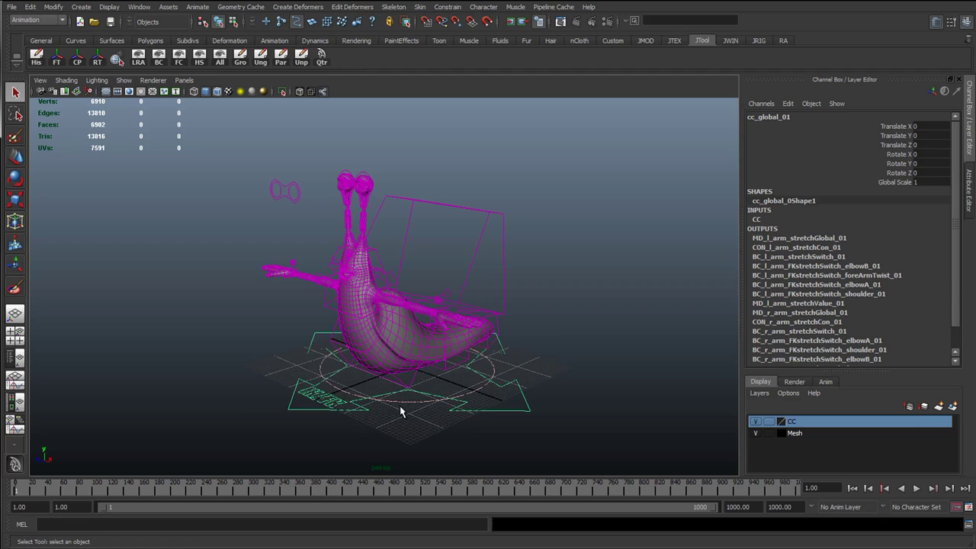
Step: Inspect the channels of the IK/FK switch, global, left arm pole vector and left hand controls
left_click_drag(386, 399, 394, 405, "alt")
left_click(397, 407)
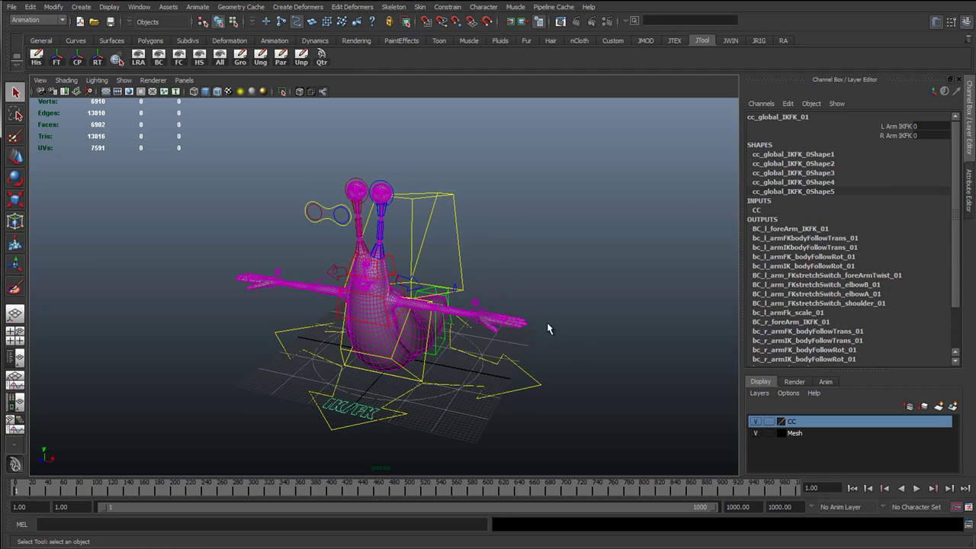
left_click(483, 391)
left_click_drag(510, 405, 676, 276, "alt")
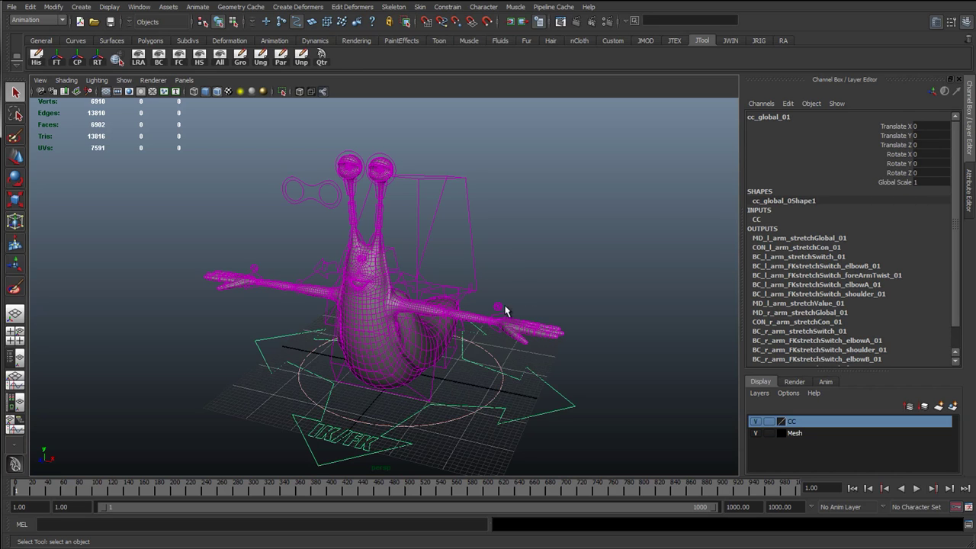
scroll(488, 329, "up", 3)
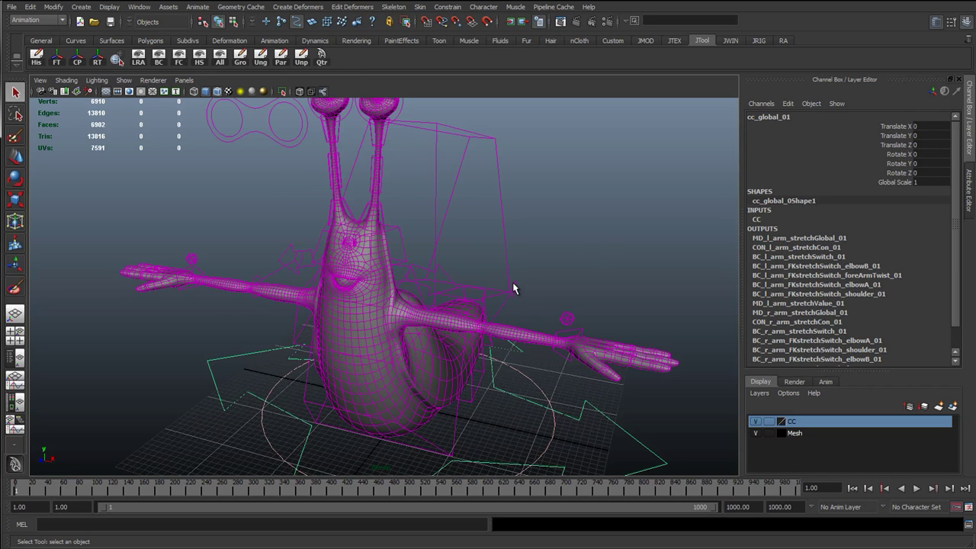
left_click(514, 291)
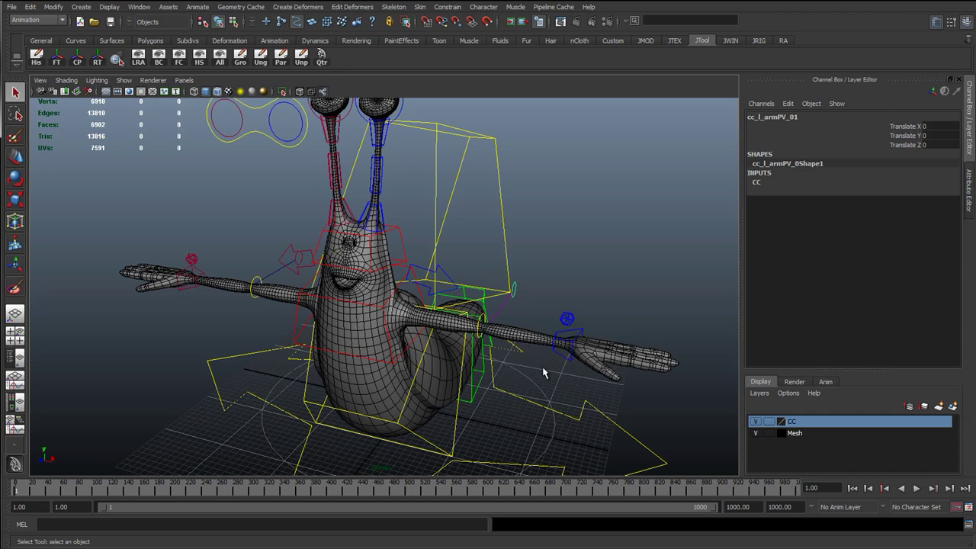
left_click(568, 320)
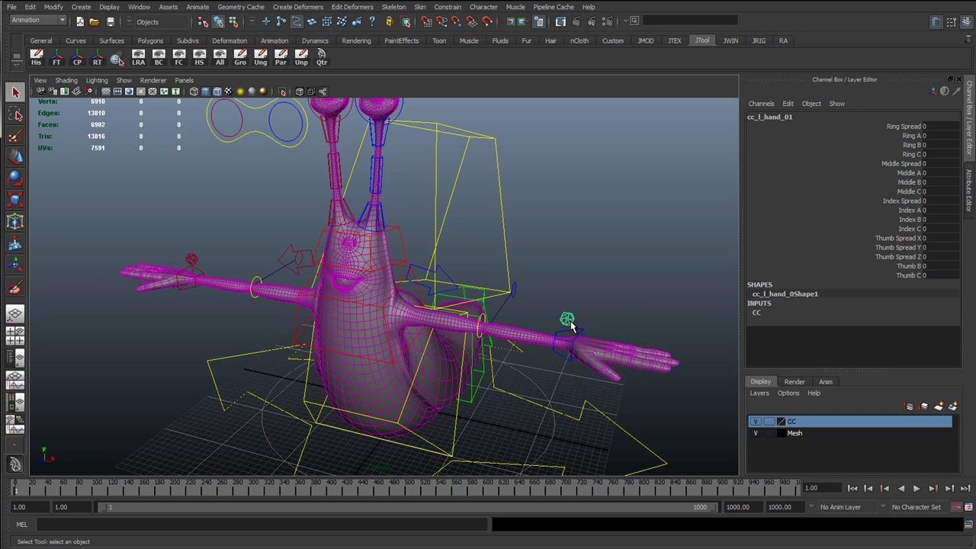
Step: Select the right hand and wrist controls and delete their keys at the start of the timeline
left_click(191, 260)
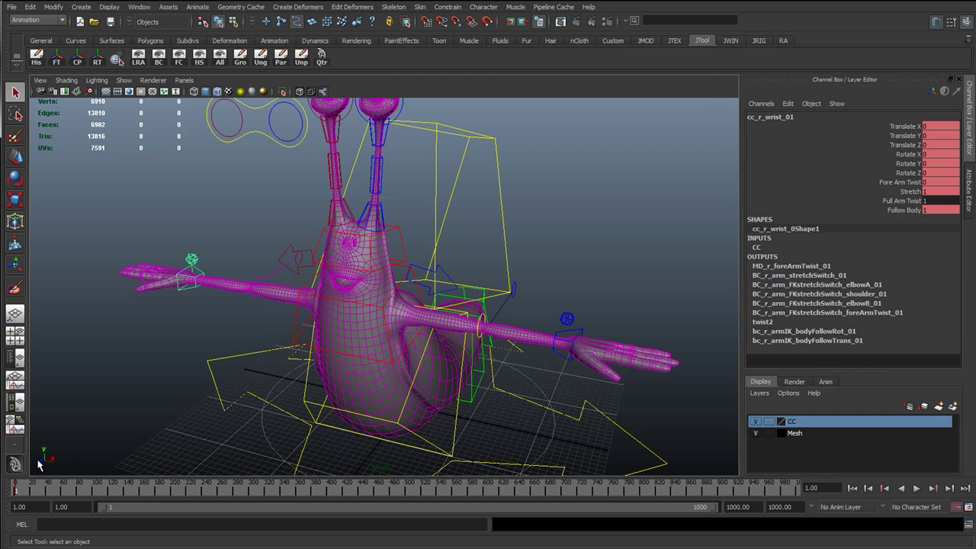
left_click_drag(17, 491, 29, 490, "shift")
right_click(21, 488)
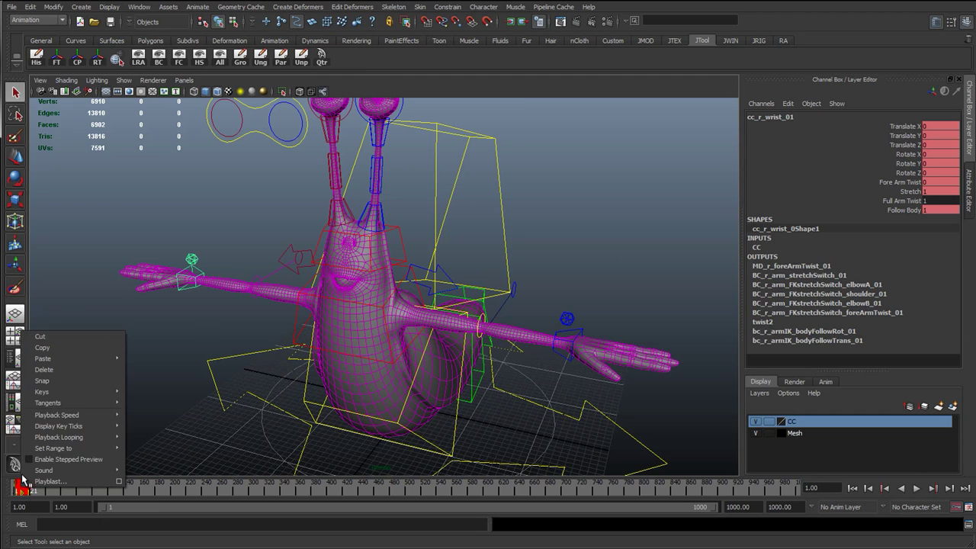
left_click(44, 370)
Step: Inspect the channels of the right middle antenna control and the main eye control
left_click(338, 162)
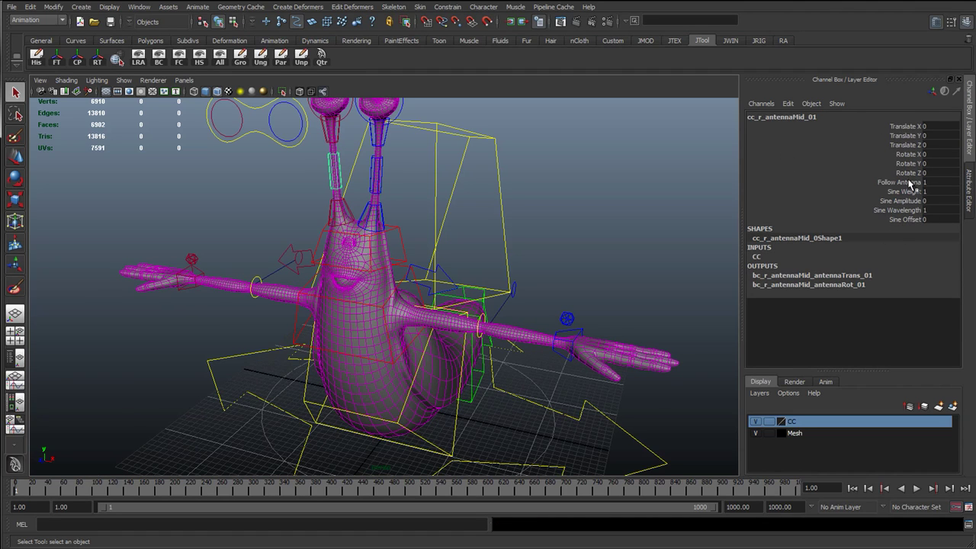
left_click(255, 113)
scroll(424, 264, "down", 4)
left_click_drag(425, 266, 239, 193, "alt")
scroll(339, 275, "down", 3)
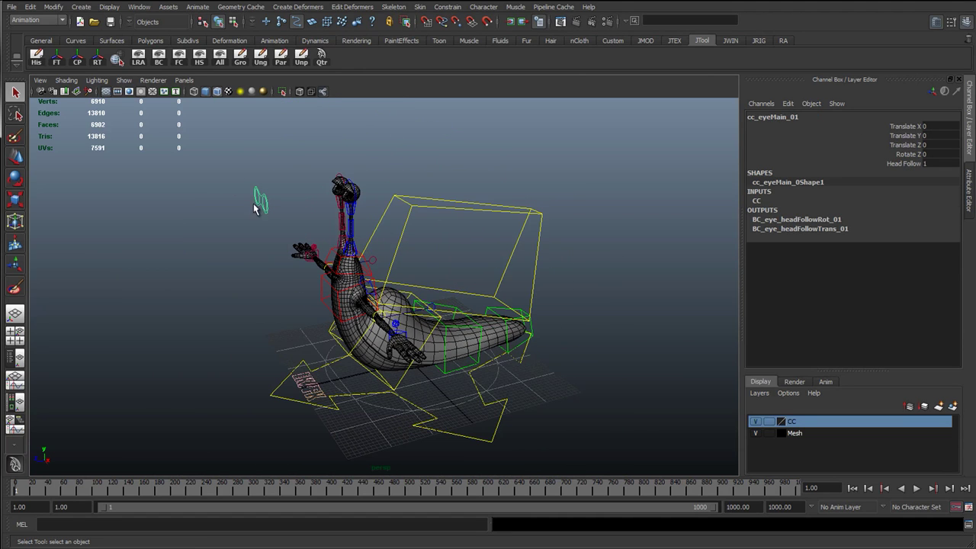
Step: Select all of the snail's rig controls and set a key on them at frame 1
left_click_drag(202, 155, 639, 475)
left_click_drag(65, 450, 167, 471, "alt")
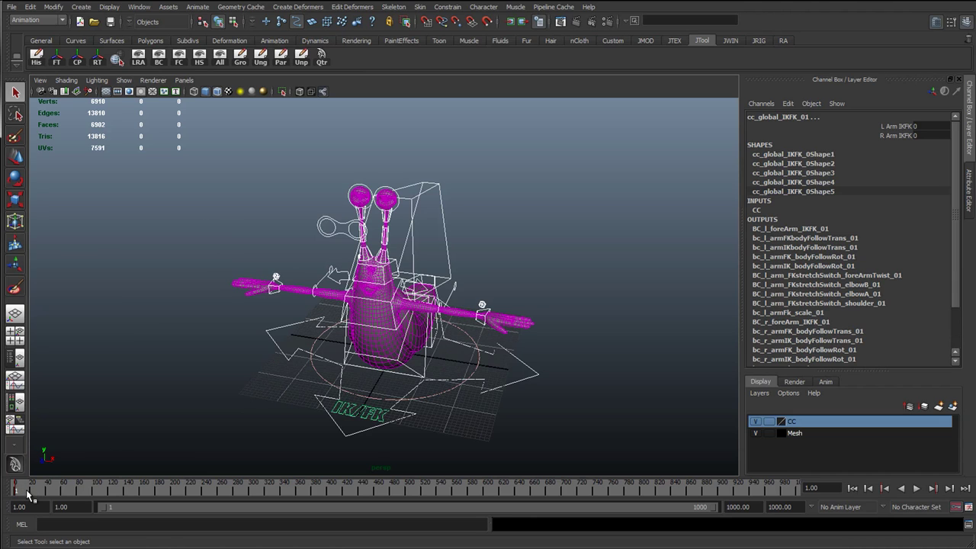
key("s")
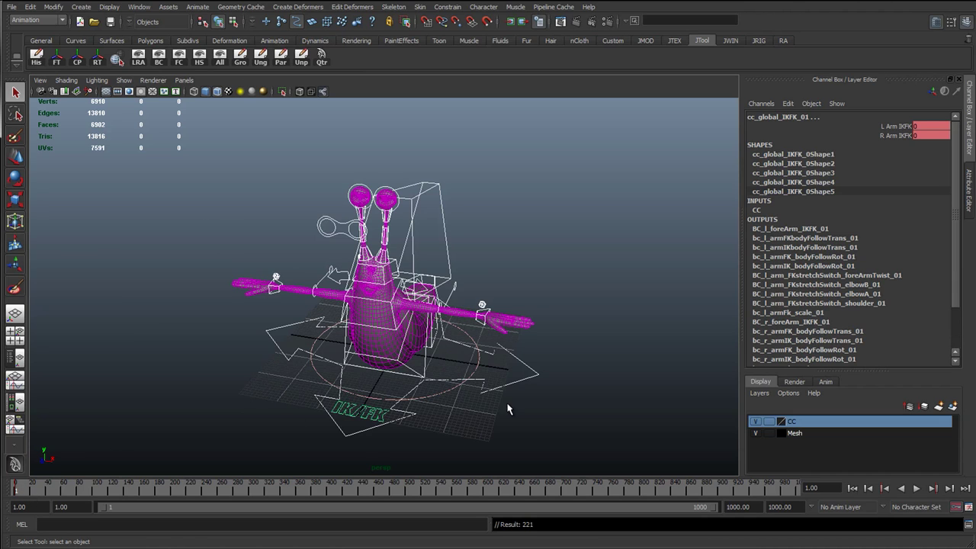
left_click_drag(510, 410, 427, 419, "alt")
right_click_drag(442, 433, 570, 400, "alt")
left_click(130, 465)
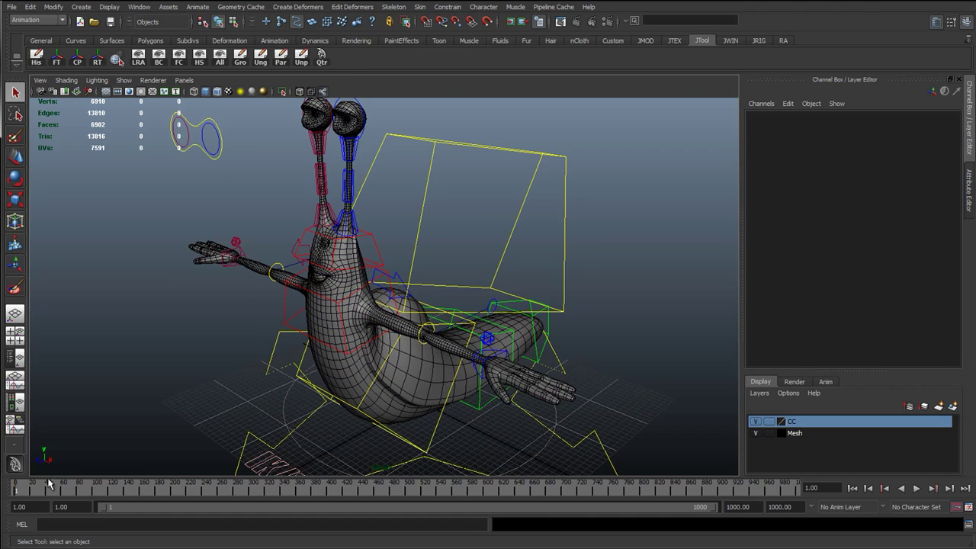
Step: At frame 100, tilt the chest control sideways to about -19 degrees in Rotate Z and key it
left_click_drag(50, 482, 95, 498)
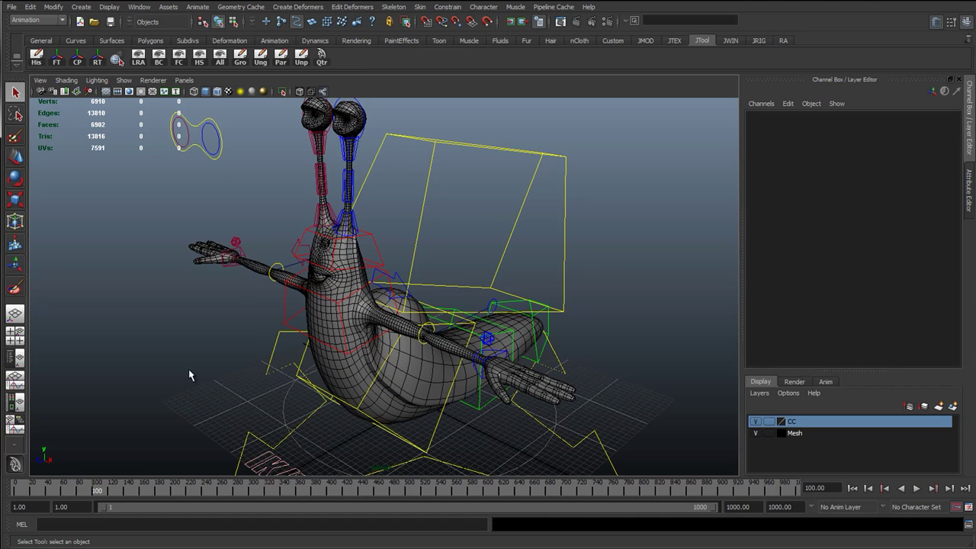
left_click(283, 321)
key("e")
left_click_drag(397, 315, 294, 410, "alt")
left_click(409, 407)
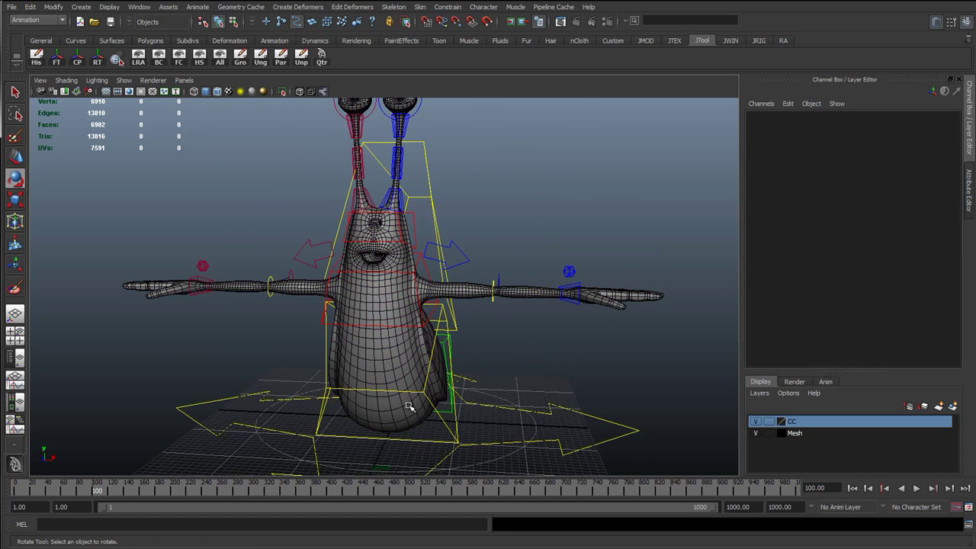
left_click(425, 401)
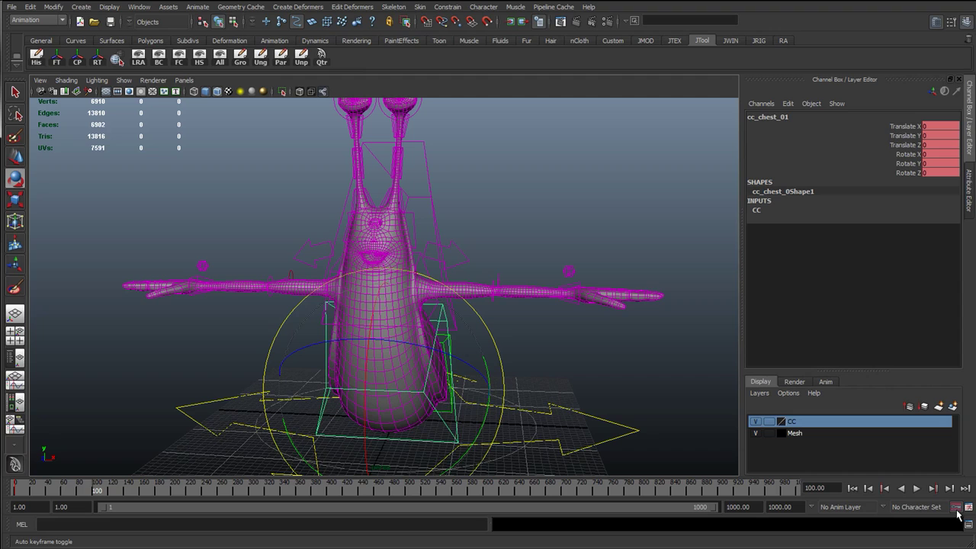
left_click(957, 508)
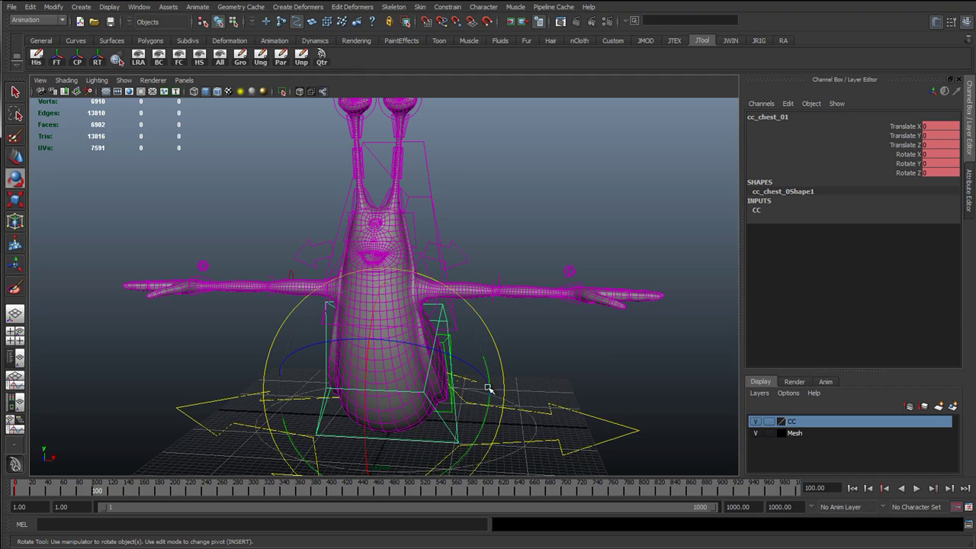
left_click_drag(489, 389, 444, 293, "alt")
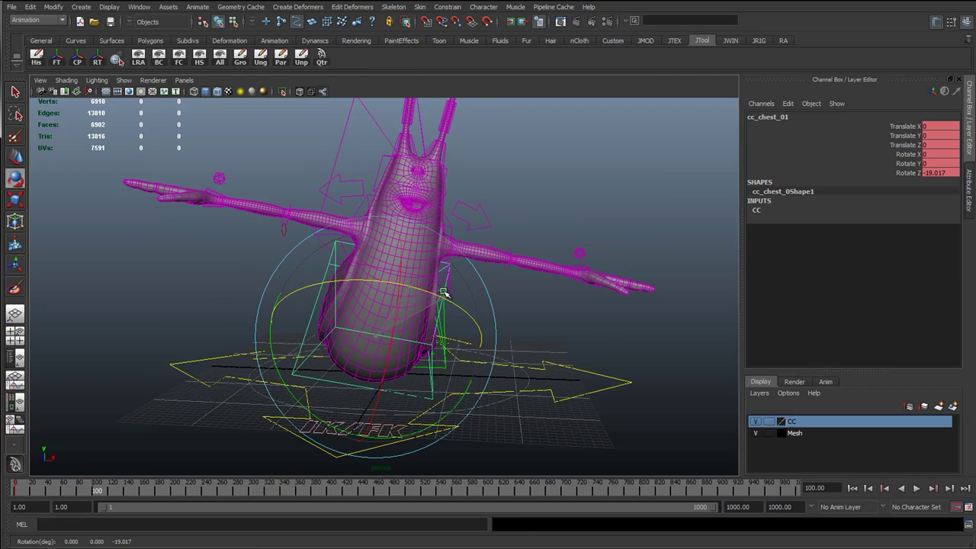
key("s")
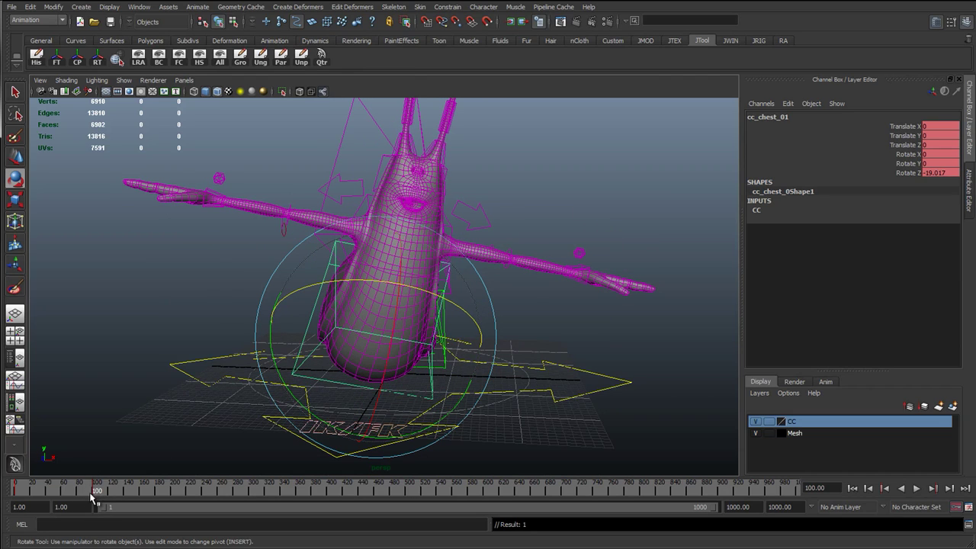
Step: Rotate the upper body control to about -27.7 degrees in Z and shift it to about 1.97, 0.4, 0.55
left_click_drag(353, 391, 317, 366, "alt")
right_click_drag(316, 366, 433, 326, "alt")
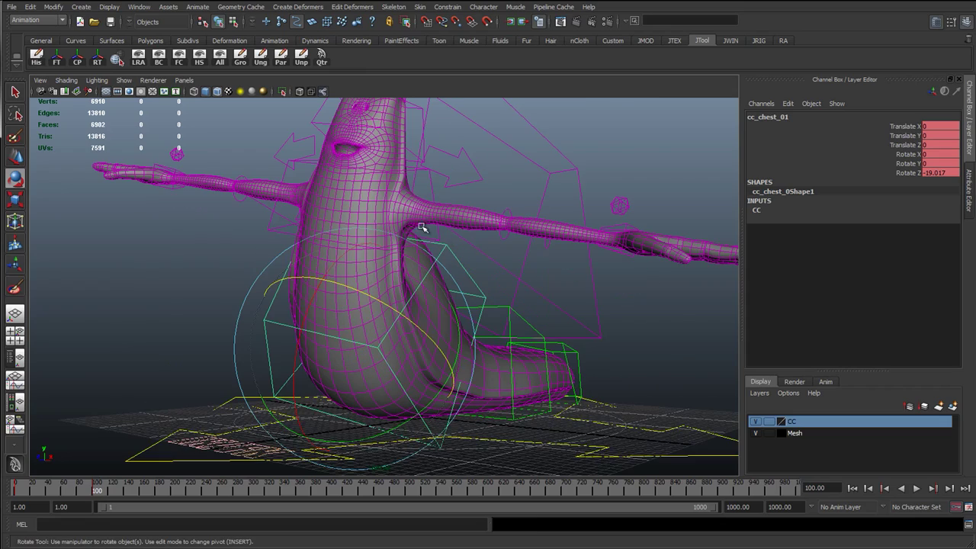
left_click(389, 172)
left_click_drag(448, 160, 463, 225)
key("w")
left_click_drag(391, 229, 428, 270, "alt")
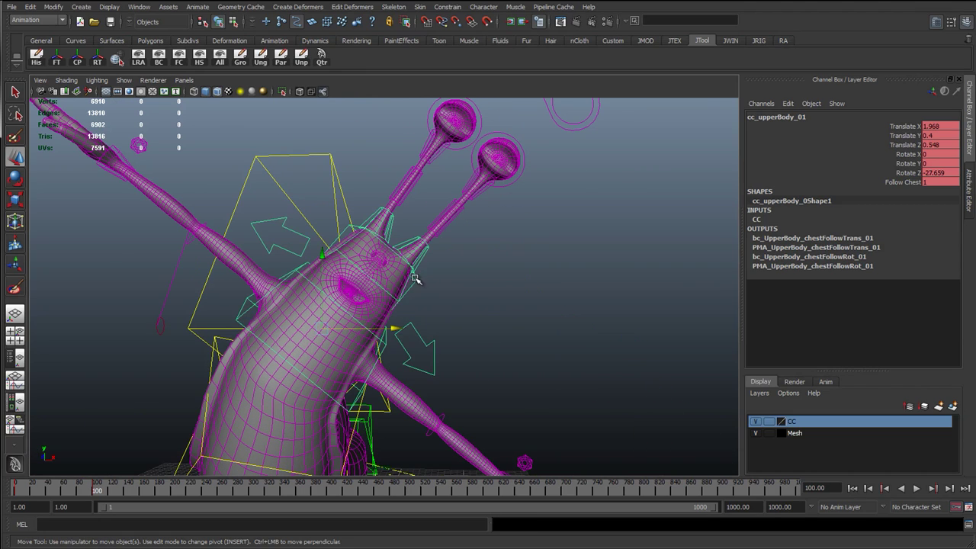
Step: Rotate the head control to about -23.7 degrees in Z and move it to about 0.76, 0.63, 0.24
left_click(417, 282)
key("e")
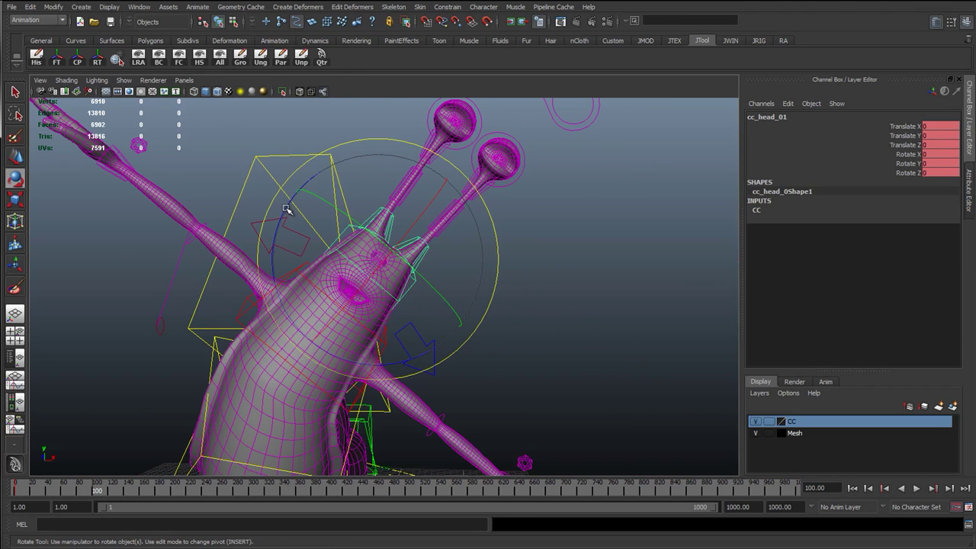
left_click_drag(286, 209, 341, 192)
key("w")
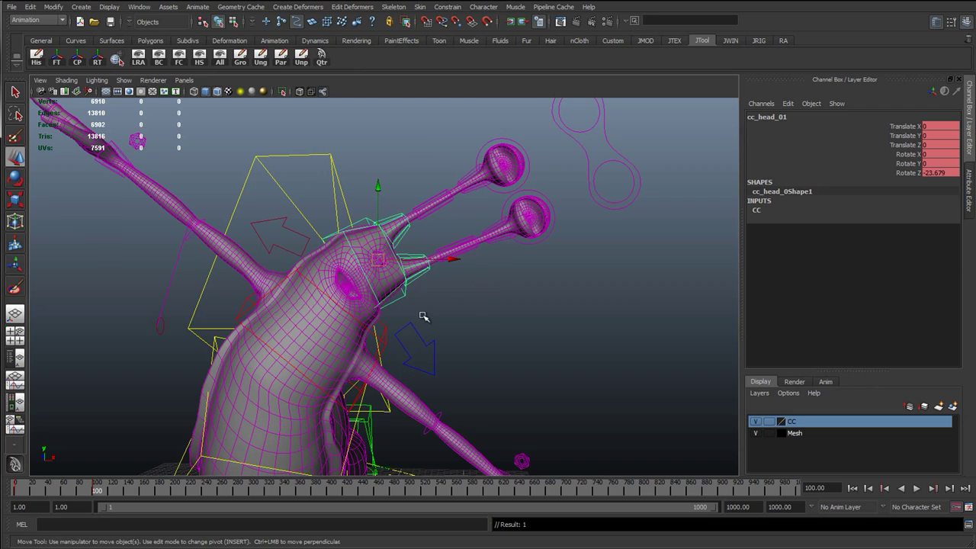
left_click_drag(458, 257, 469, 259)
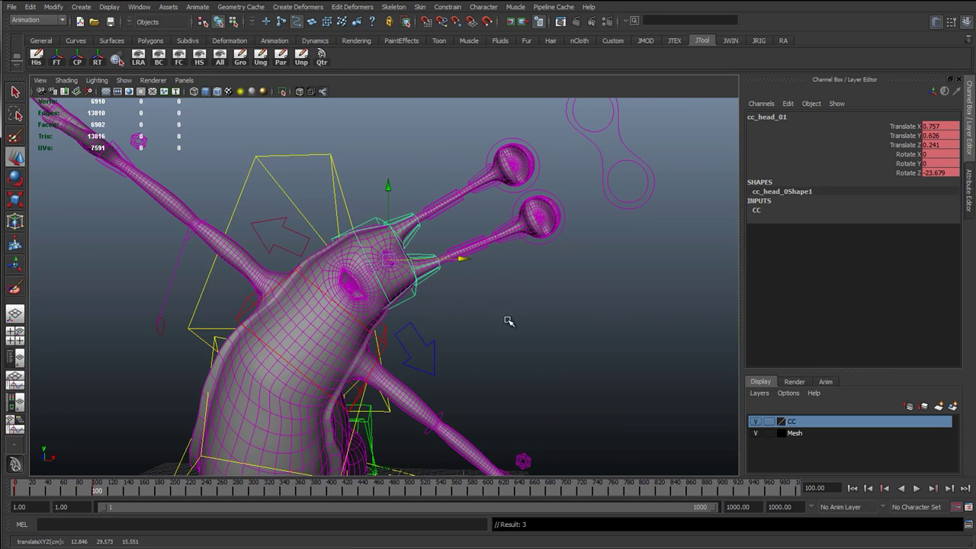
Step: Examine the bent body's mesh deformation around the torso and arms from several angles
left_click(508, 319)
middle_click_drag(400, 269, 478, 239, "alt")
middle_click_drag(382, 304, 389, 277, "alt")
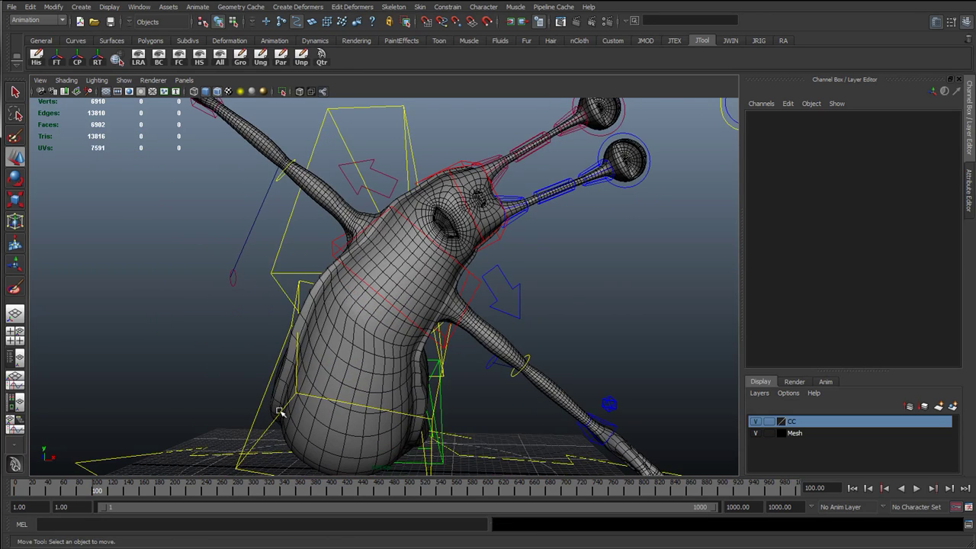
left_click_drag(434, 366, 402, 313, "alt")
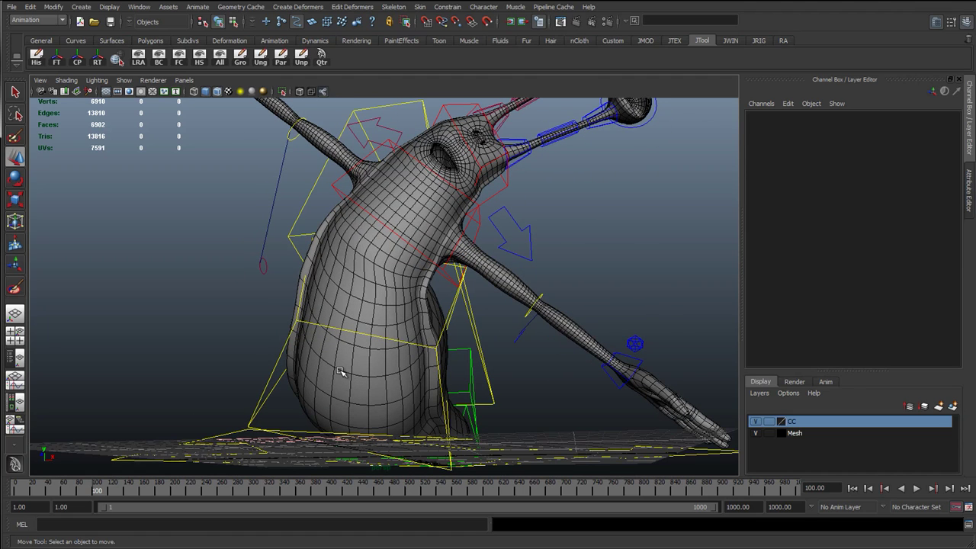
right_click_drag(320, 353, 395, 355, "alt")
left_click_drag(400, 283, 432, 312, "alt")
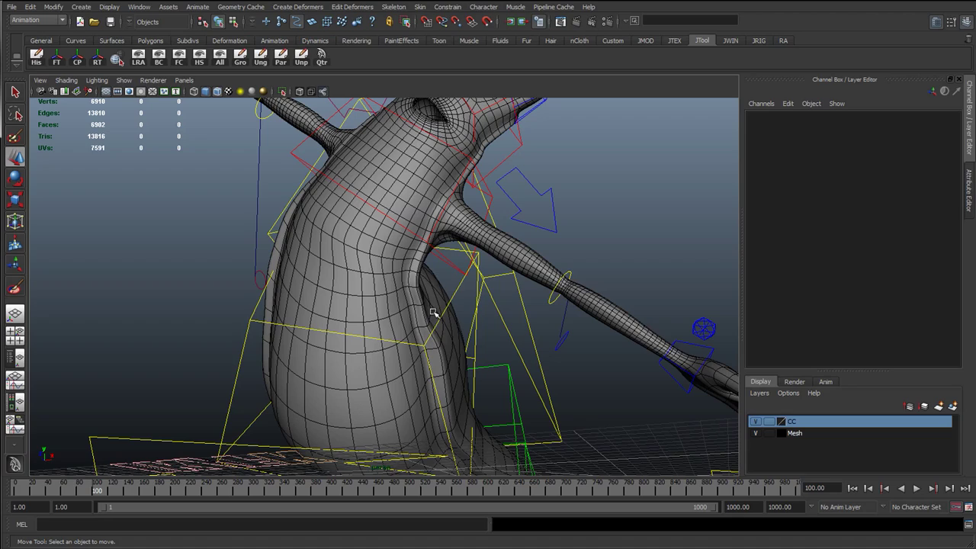
left_click_drag(407, 276, 328, 316, "alt")
Step: Raise the right arm by rotating the right clavicle control to about 33.4 degrees in Z at frame 100
left_click(387, 177)
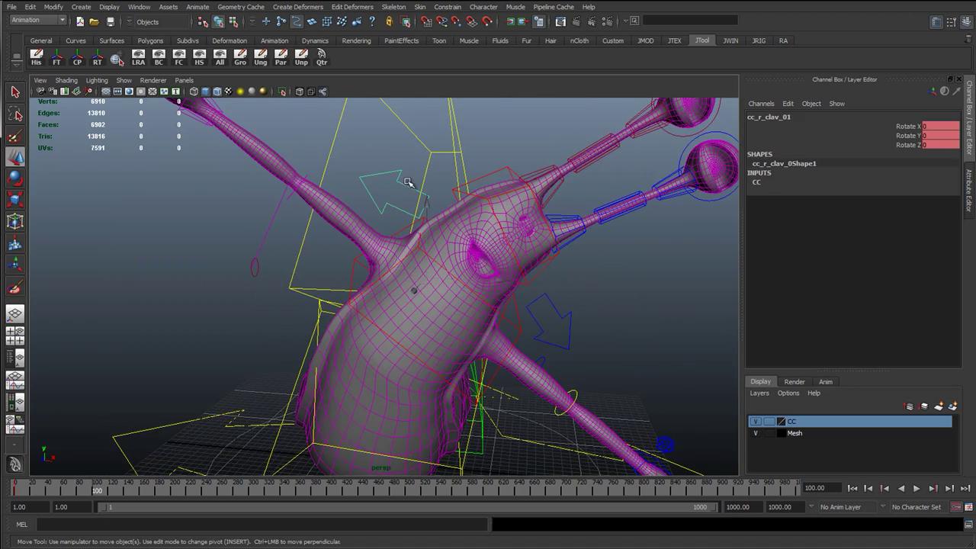
key("e")
left_click_drag(430, 175, 491, 186)
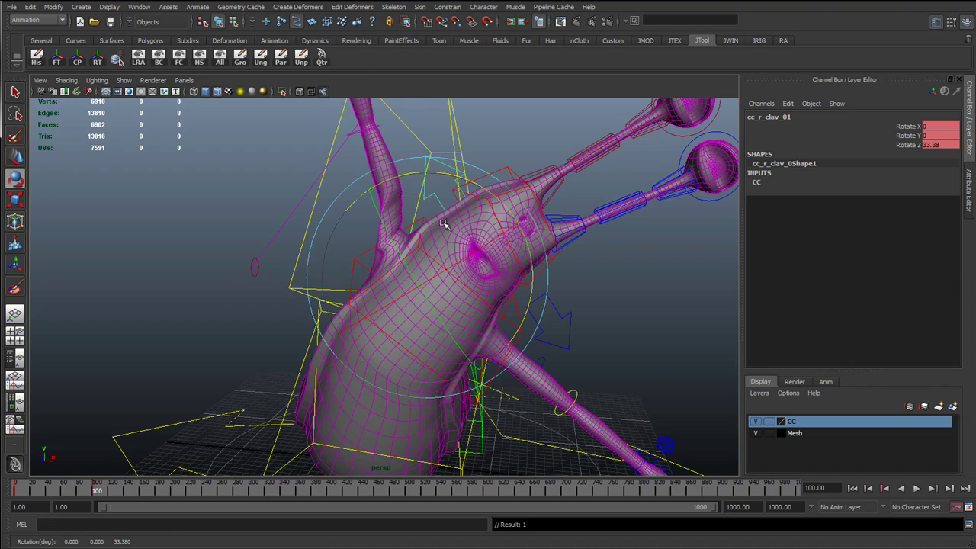
left_click_drag(447, 221, 369, 242, "alt")
left_click(242, 231)
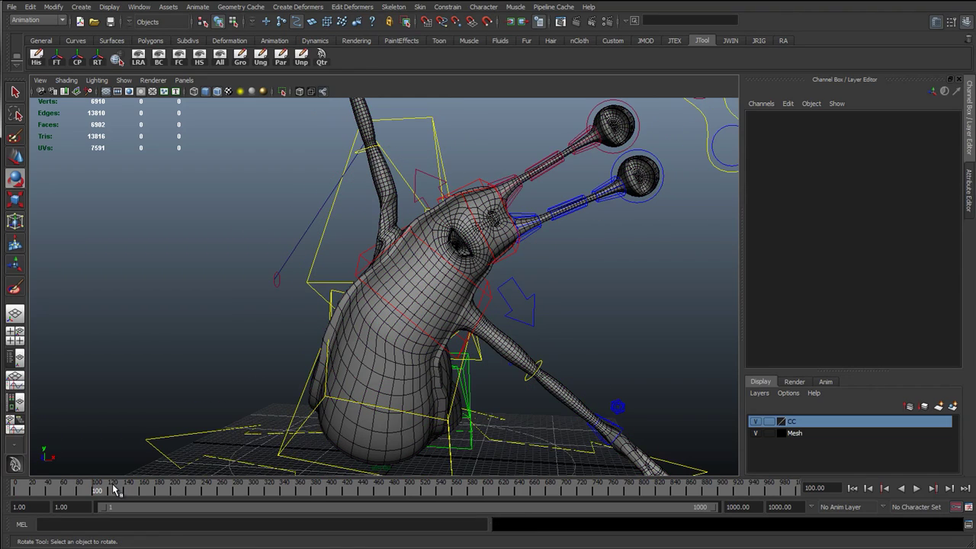
left_click_drag(77, 492, 101, 507)
Step: Lower the left arm by rotating the left clavicle control downward at frame 100
middle_click_drag(484, 330, 430, 226, "alt")
left_click(454, 212)
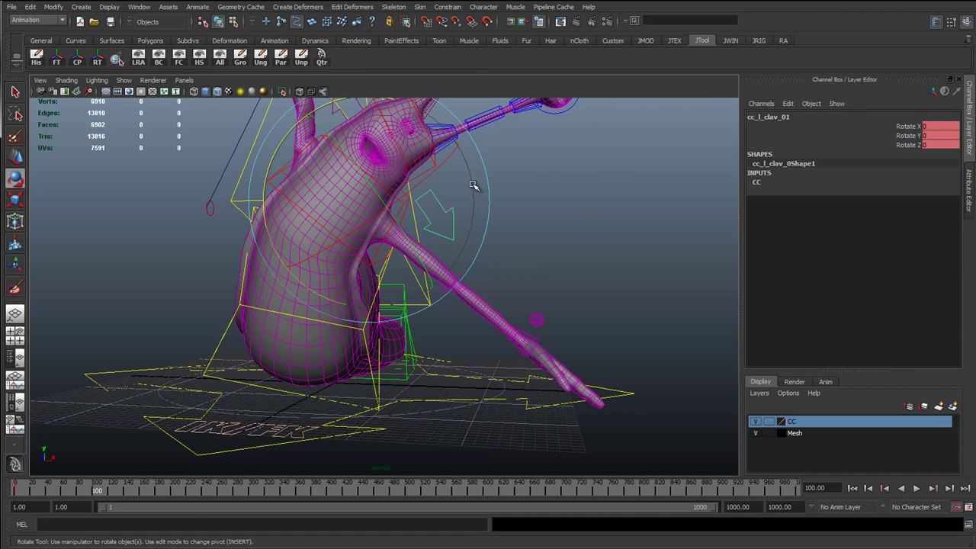
left_click_drag(273, 162, 318, 132)
left_click(526, 307)
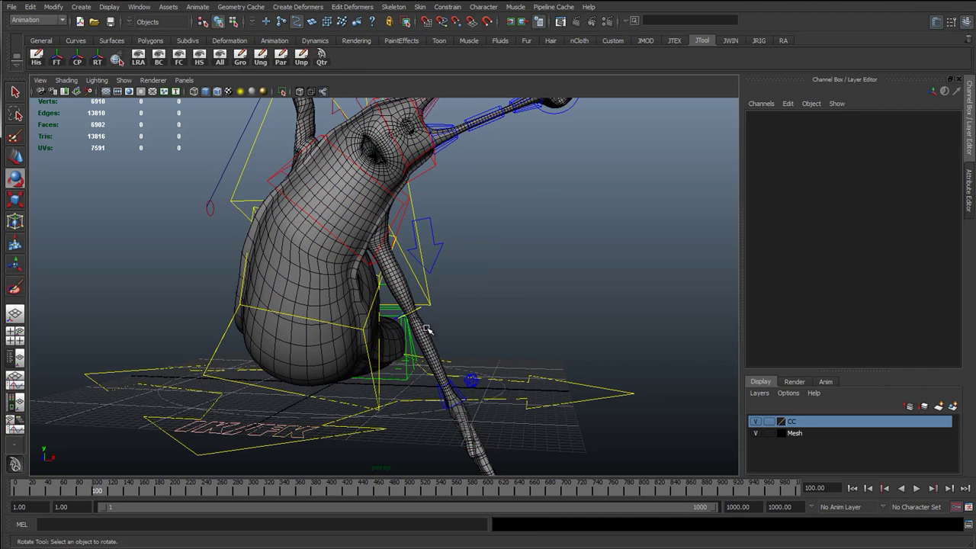
left_click_drag(426, 329, 405, 330, "alt")
Step: Break the connections on the IK/FK control's L Arm IKFK and R Arm IKFK attributes and set both to 1
left_click(224, 424)
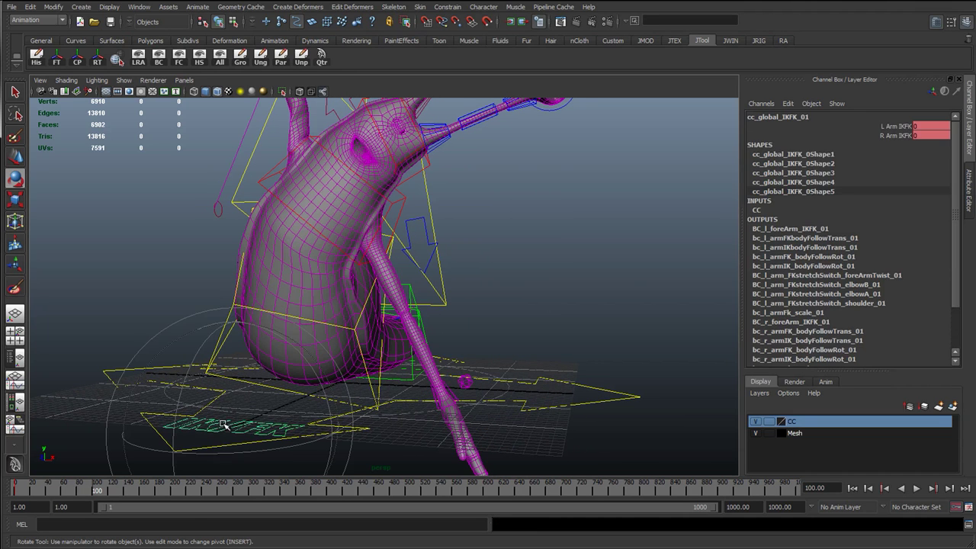
left_click_drag(890, 128, 893, 136)
right_click(891, 135)
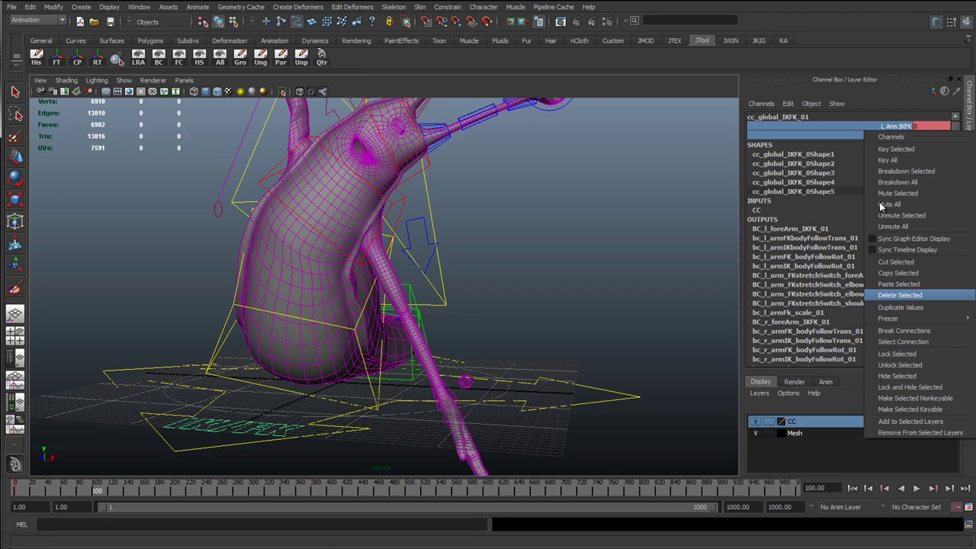
left_click(903, 330)
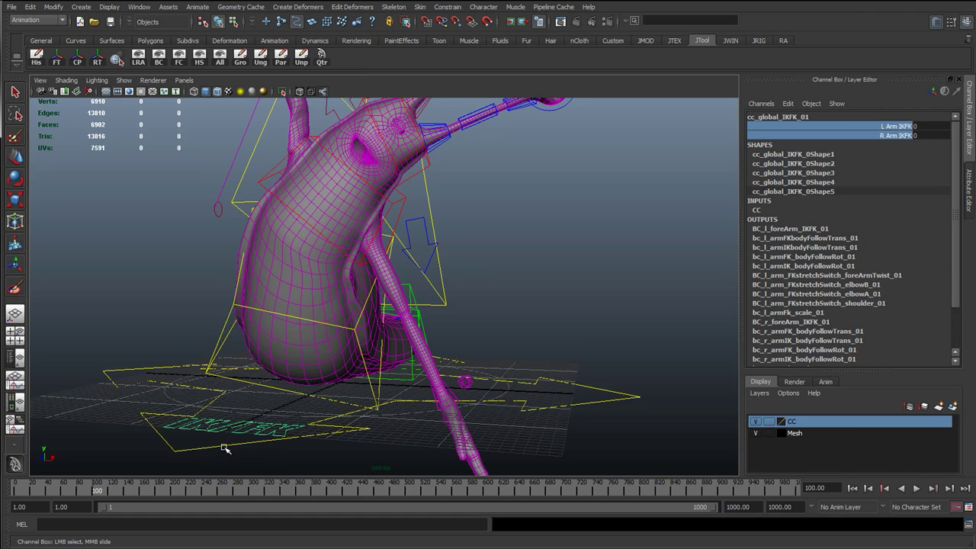
middle_click_drag(626, 247, 636, 248)
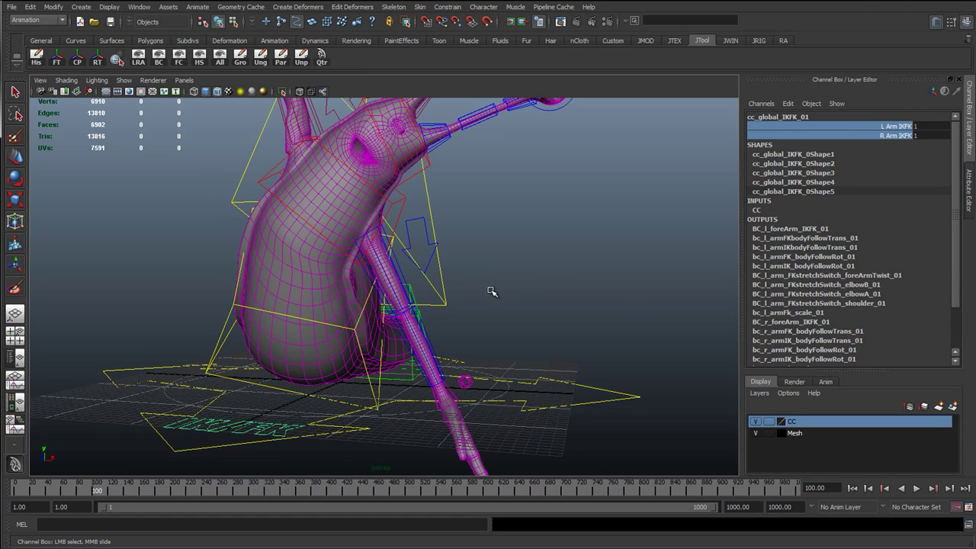
left_click_drag(490, 291, 467, 326, "alt")
left_click(408, 338)
key("e")
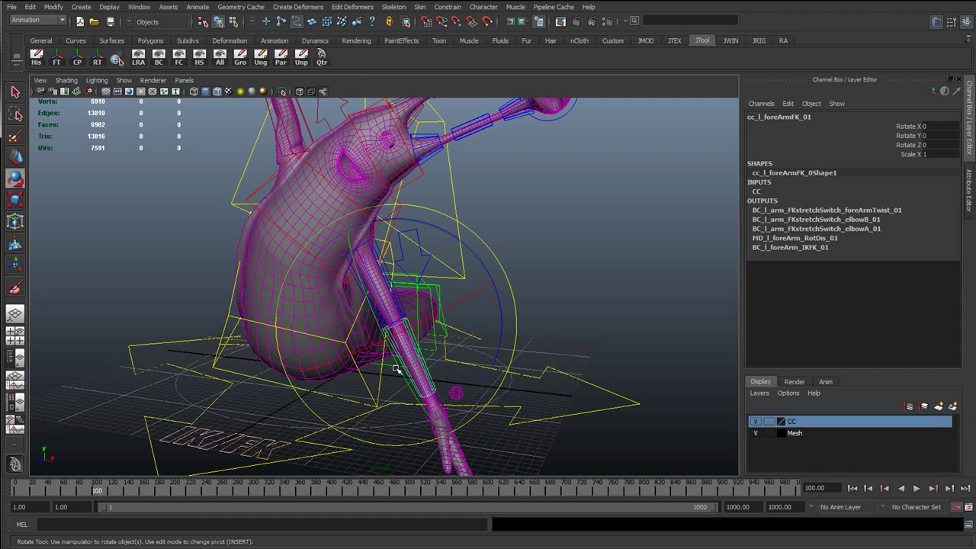
left_click_drag(395, 369, 352, 321)
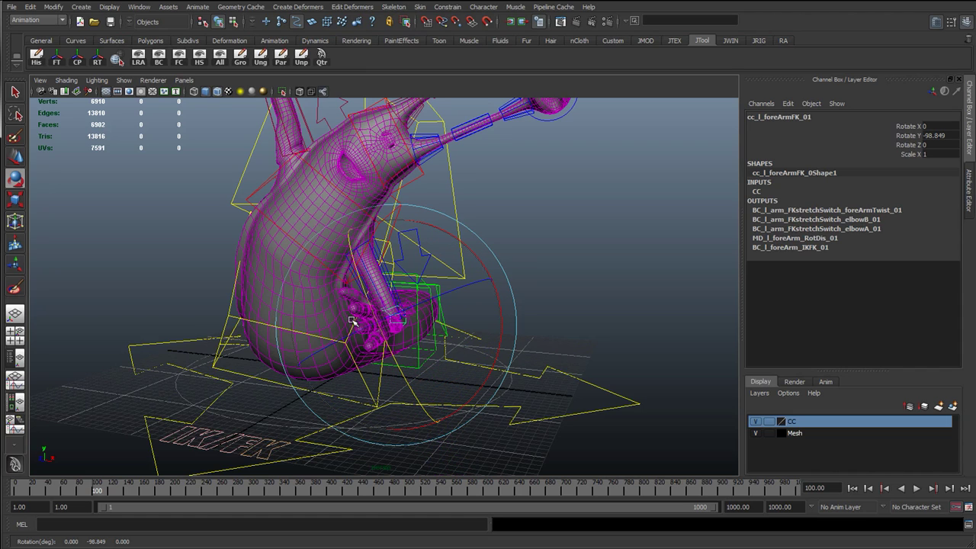
key("ctrl+z")
Step: Key the upper arm and forearm FK controls of both arms in their default pose at frame 1
left_click(17, 489)
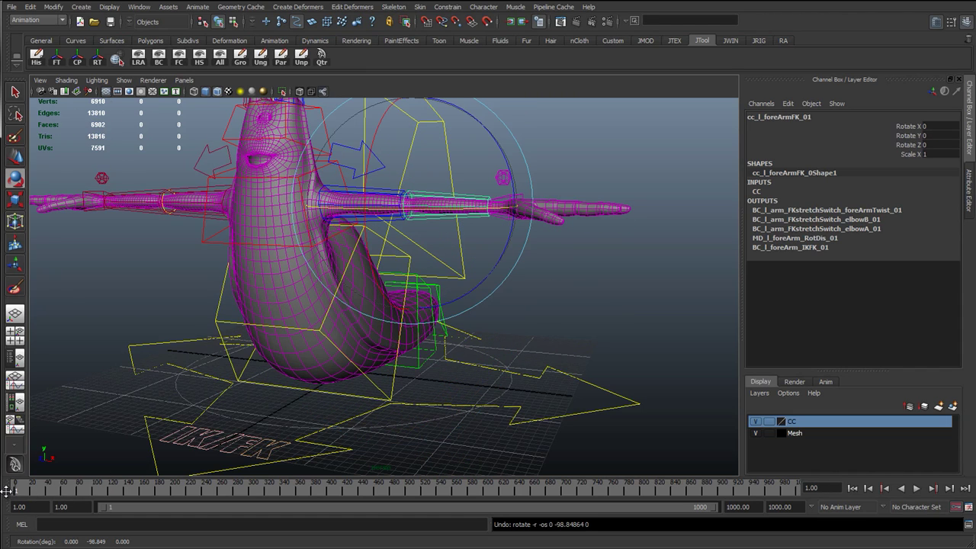
key("q")
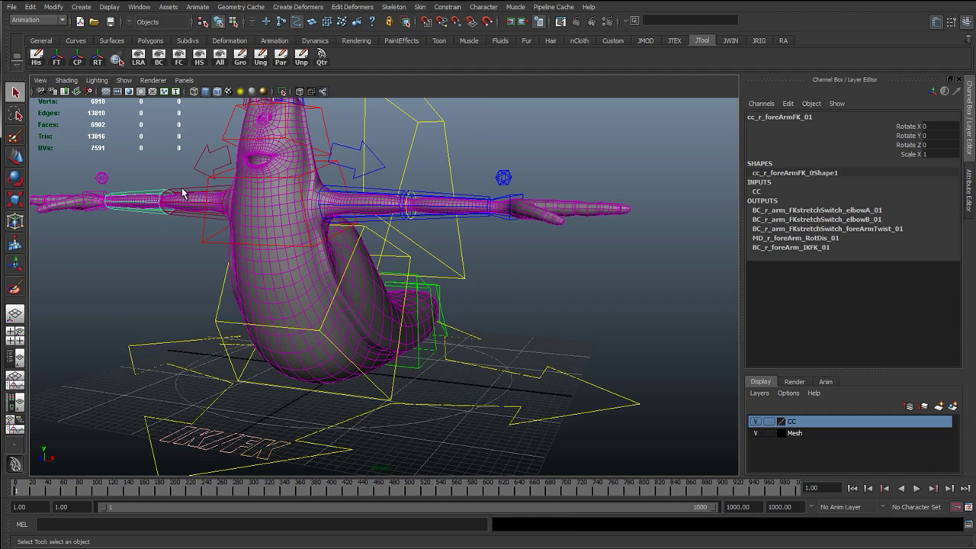
left_click(183, 195)
left_click(434, 200)
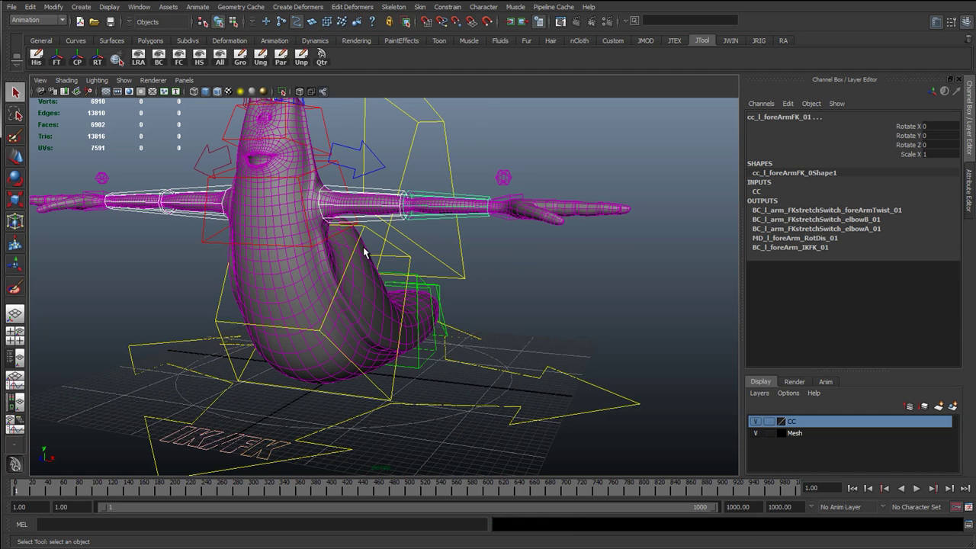
key("s")
Step: Bend the left elbow at frame 100 by rotating the left forearm FK control to about -76.9 degrees in Y
left_click(96, 492)
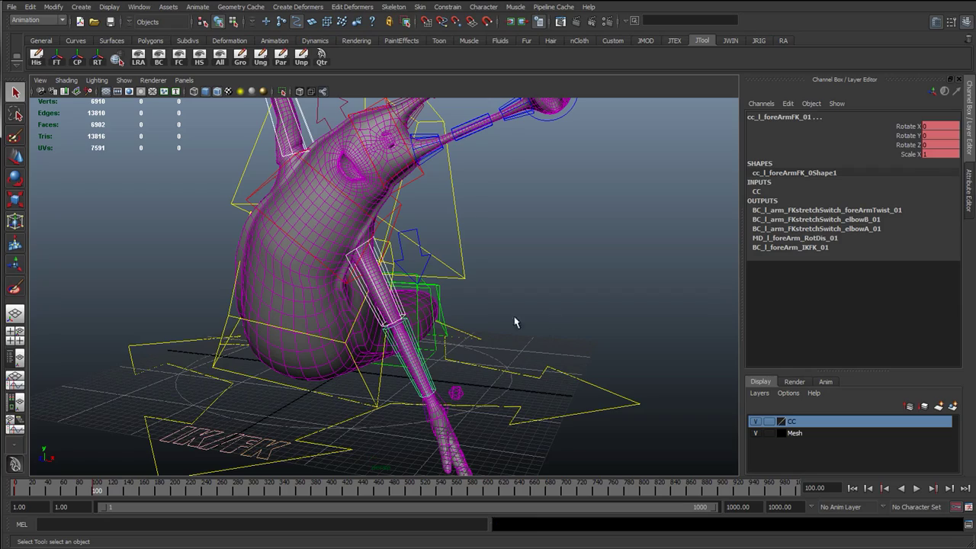
left_click(515, 322)
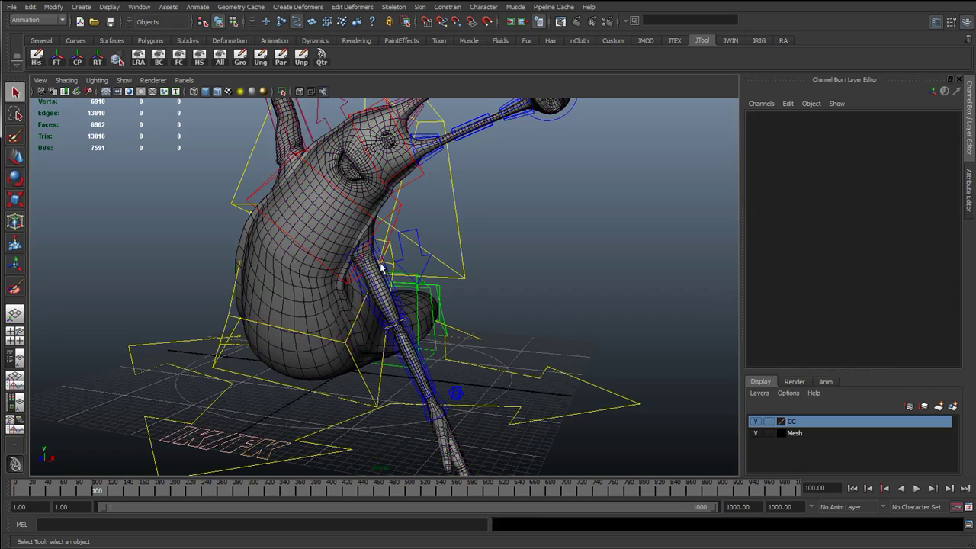
left_click(392, 278)
left_click_drag(392, 278, 156, 316, "alt")
left_click(225, 371)
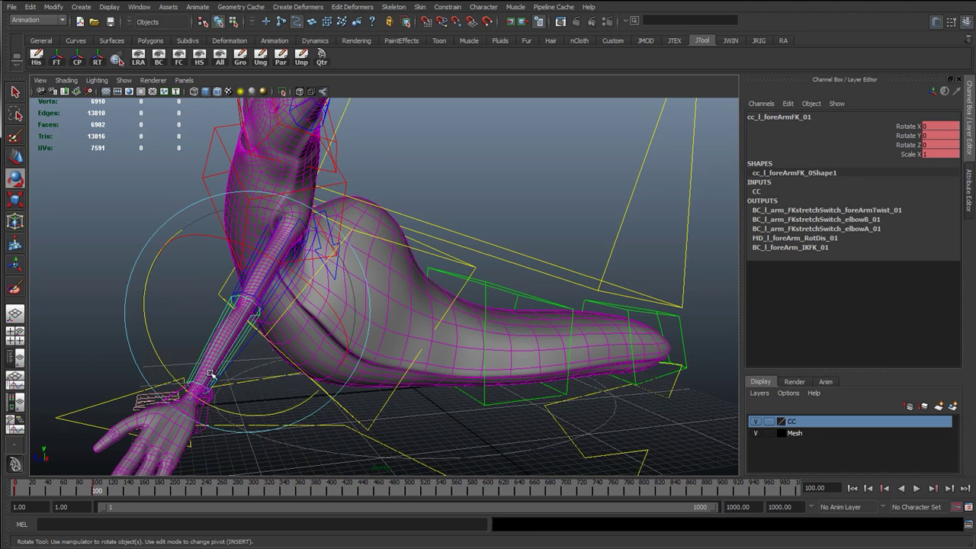
left_click_drag(173, 379, 131, 207)
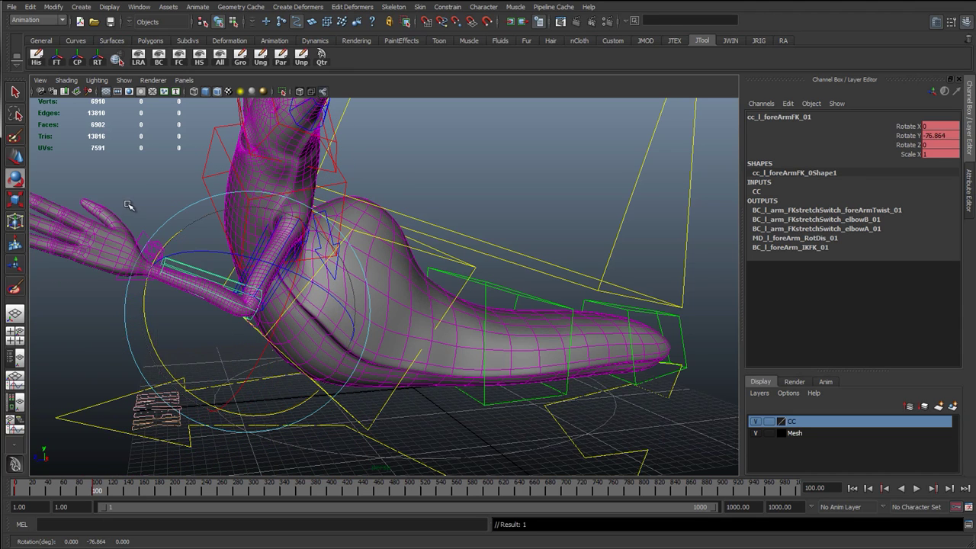
Step: Rotate the left wrist control to -64.8 degrees and the left upper arm FK control to about -38.1 degrees in Y at frame 100
left_click(138, 239)
left_click(141, 237)
left_click_drag(167, 367, 205, 432)
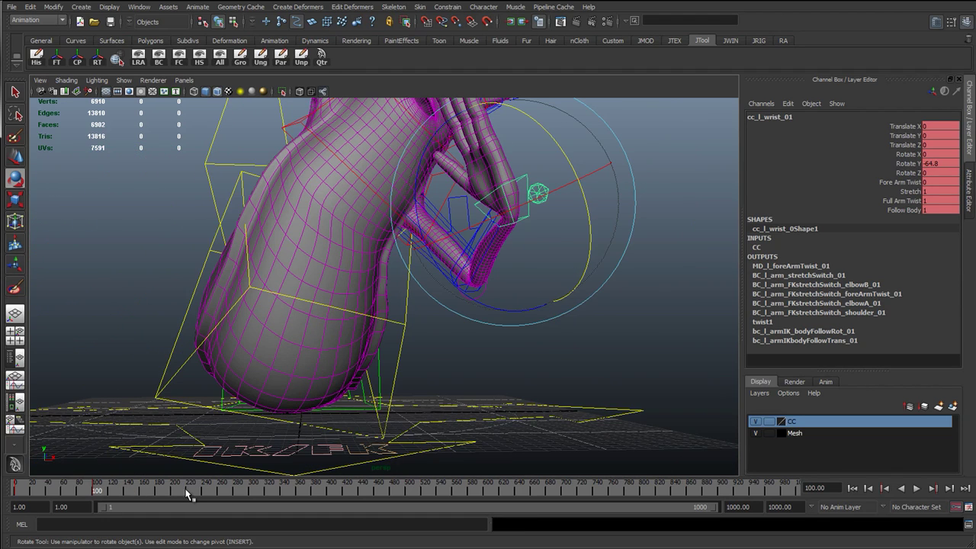
Step: At frame 200, reset the translate and rotate values of the lower body, upper body and head controls to 0
key("alt+v")
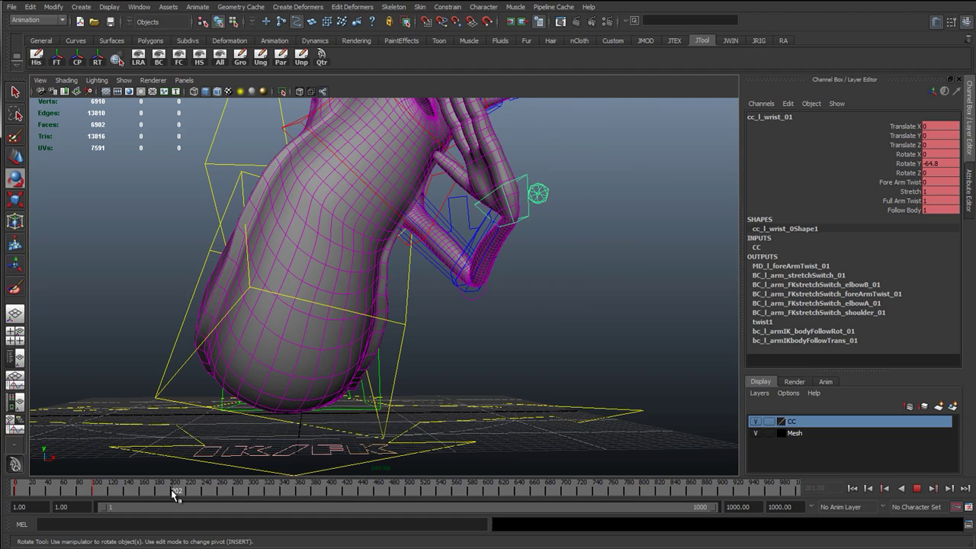
left_click(174, 494)
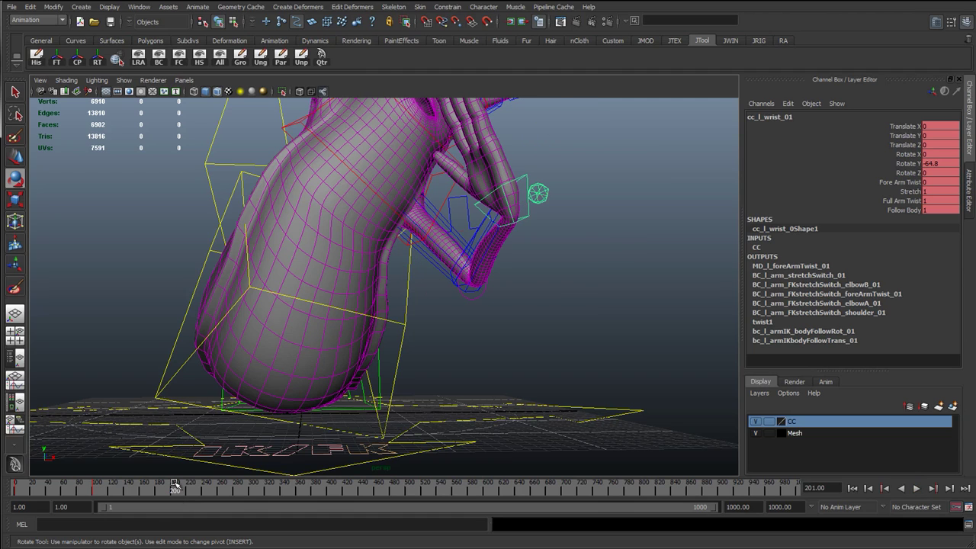
left_click_drag(166, 381, 170, 382)
left_click(213, 183, "shift")
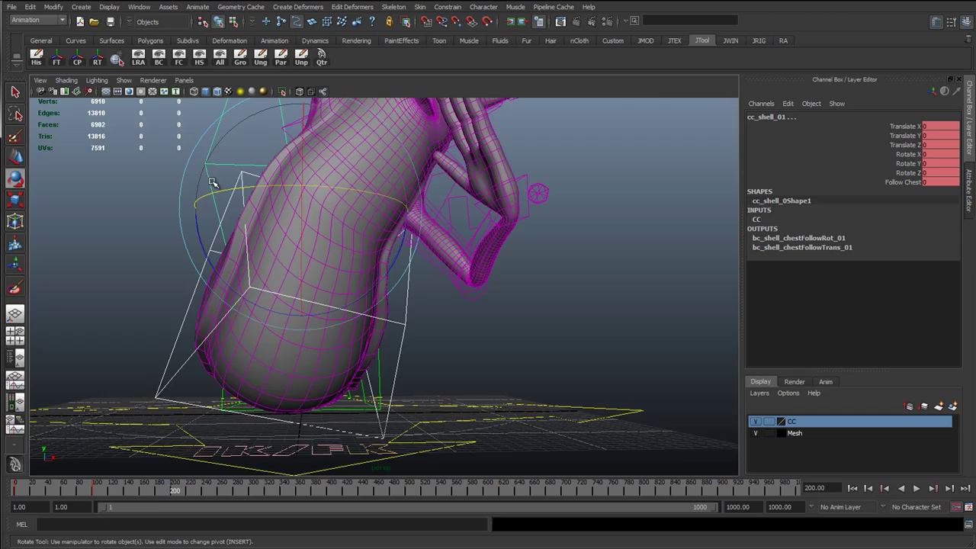
middle_click_drag(282, 132, 256, 314, "alt")
left_click_drag(312, 262, 257, 359, "alt")
key("ctrl+z")
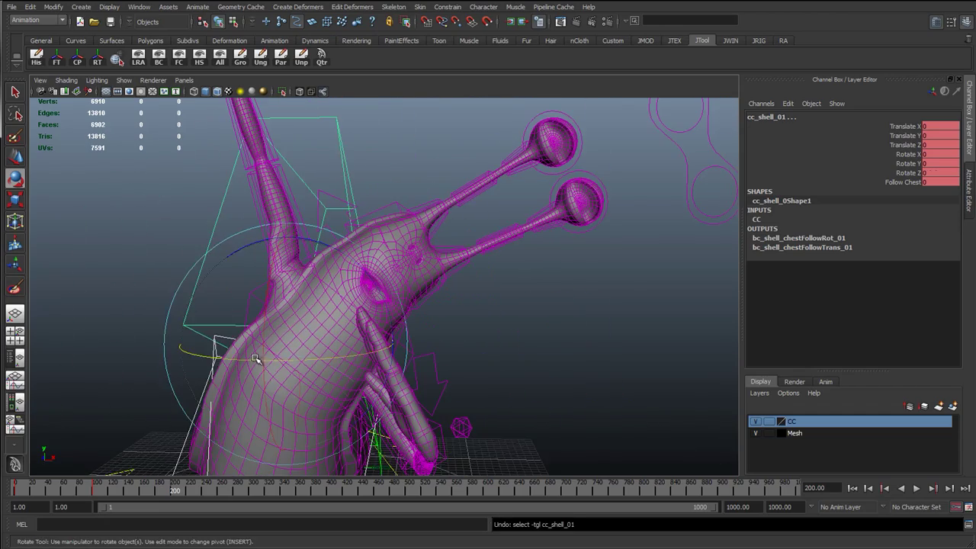
middle_click_drag(257, 359, 277, 239, "alt")
left_click_drag(276, 240, 234, 249, "alt")
key("q")
left_click(284, 190)
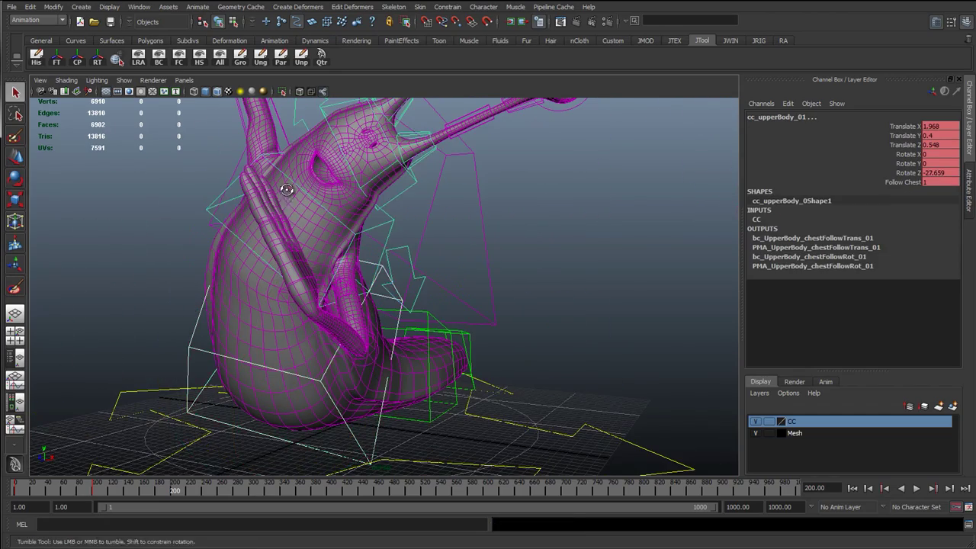
left_click_drag(284, 191, 325, 212, "alt")
left_click(332, 181)
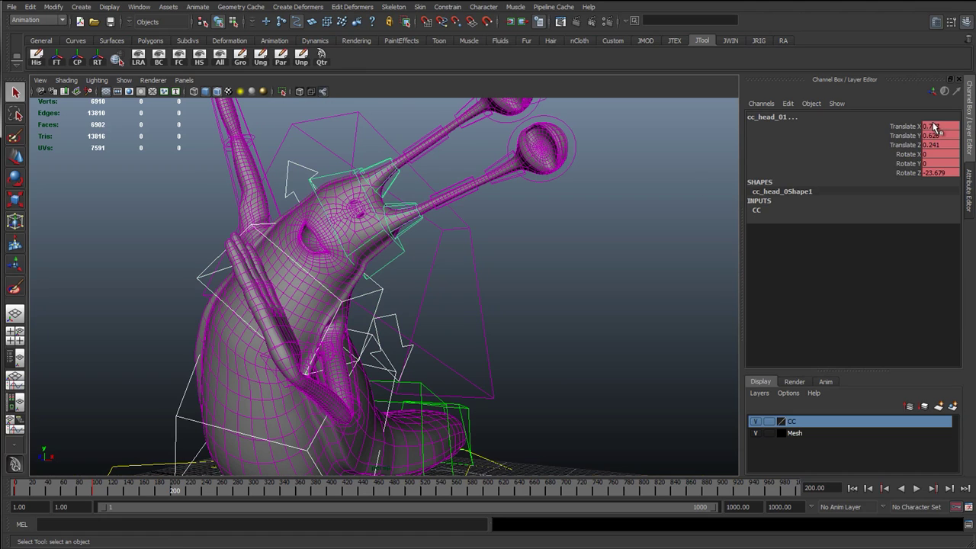
left_click_drag(938, 127, 942, 174)
type("0")
key("Return")
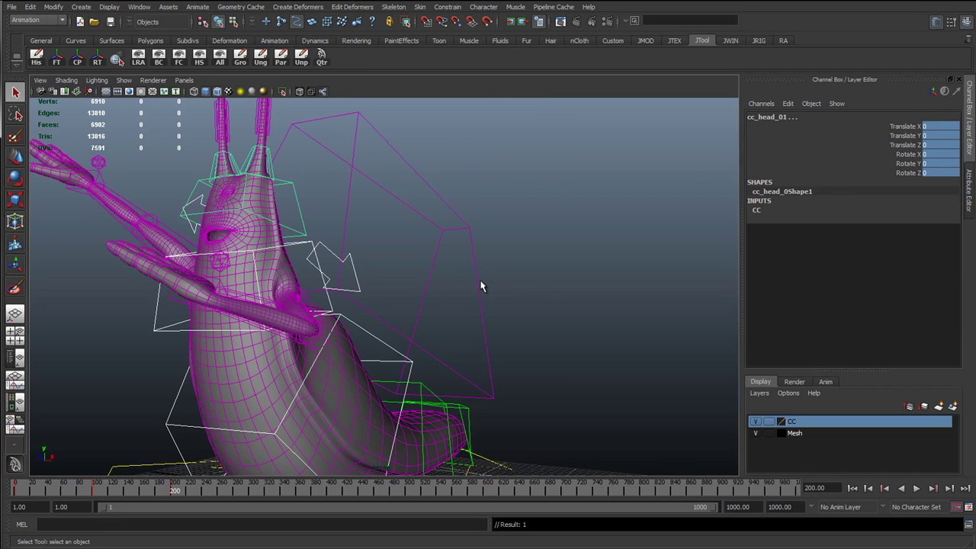
Step: Set the left clavicle control's Rotate Z to 0 at frame 200
left_click_drag(463, 281, 540, 290, "alt")
left_click(540, 290)
left_click(385, 265)
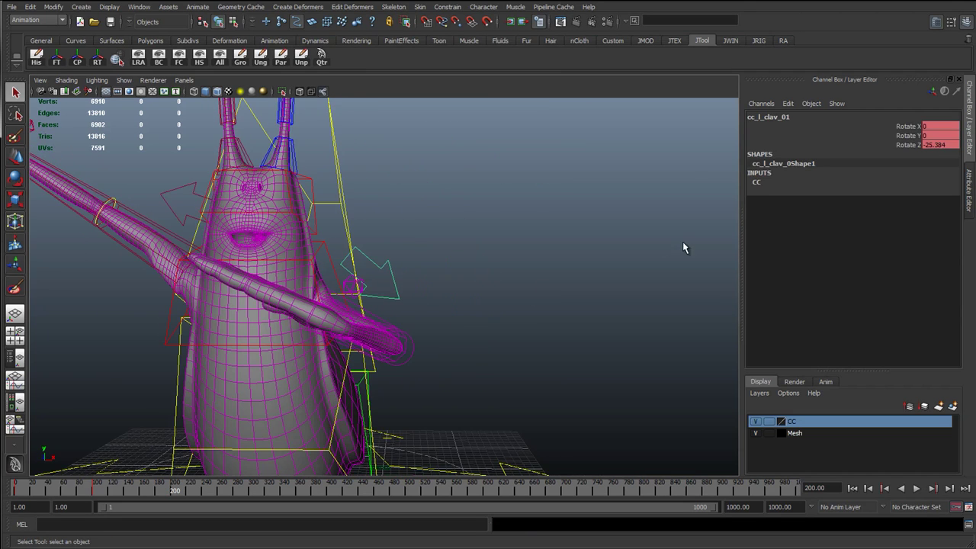
right_click_drag(684, 245, 751, 229, "alt")
left_click(946, 139)
key("Tab")
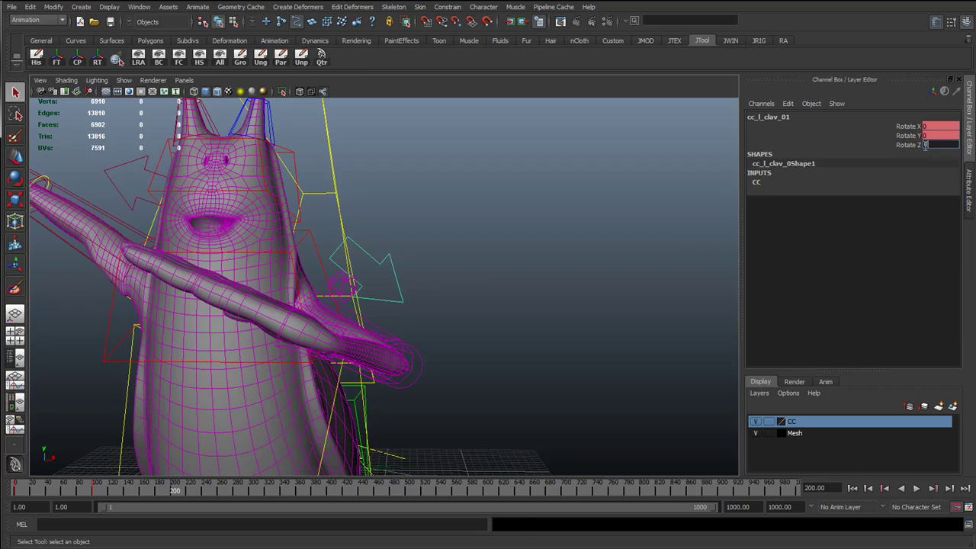
type("0")
key("Return")
left_click(561, 239)
Step: At frame 300, swing the left wrist, forearm and upper arm FK controls backward together, with the upper arm at about 75.3 degrees in Y
left_click_drag(392, 272, 427, 458, "alt")
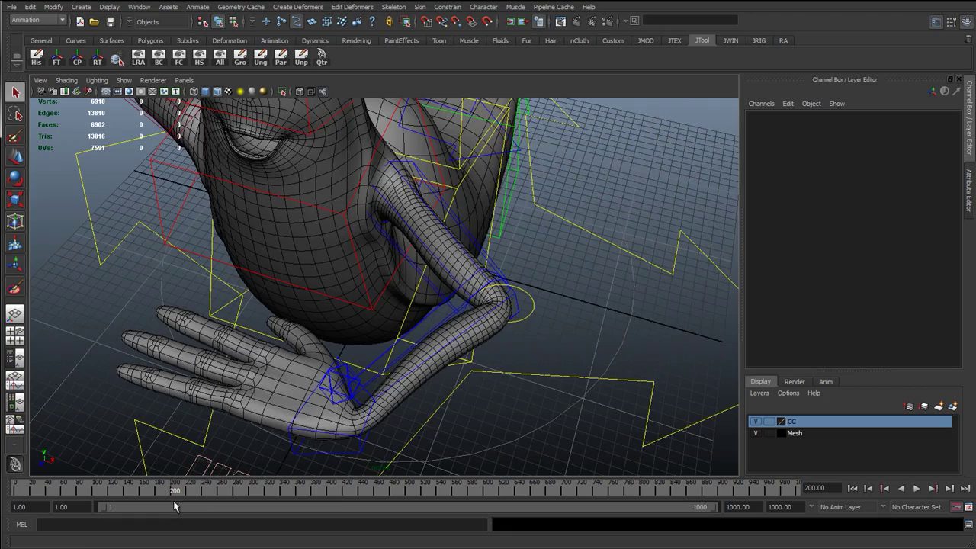
left_click_drag(354, 359, 140, 404, "alt")
left_click_drag(267, 361, 344, 308, "alt")
scroll(343, 309, "down", 3)
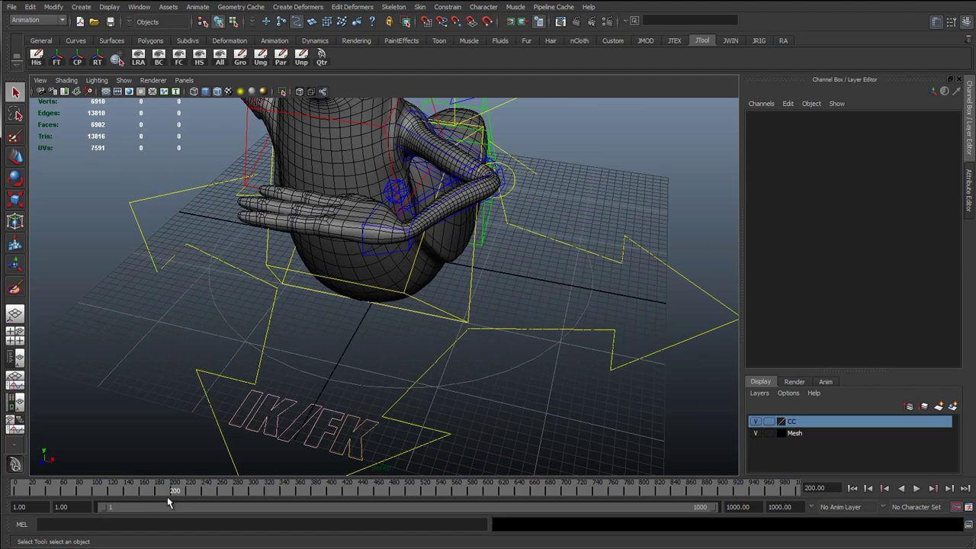
left_click(253, 492)
left_click_drag(323, 355, 302, 412, "alt")
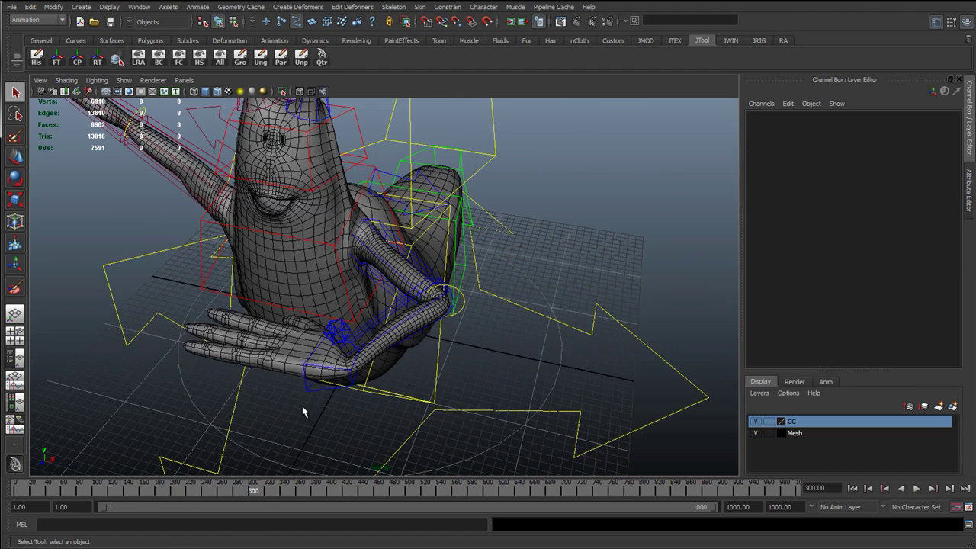
left_click(355, 343)
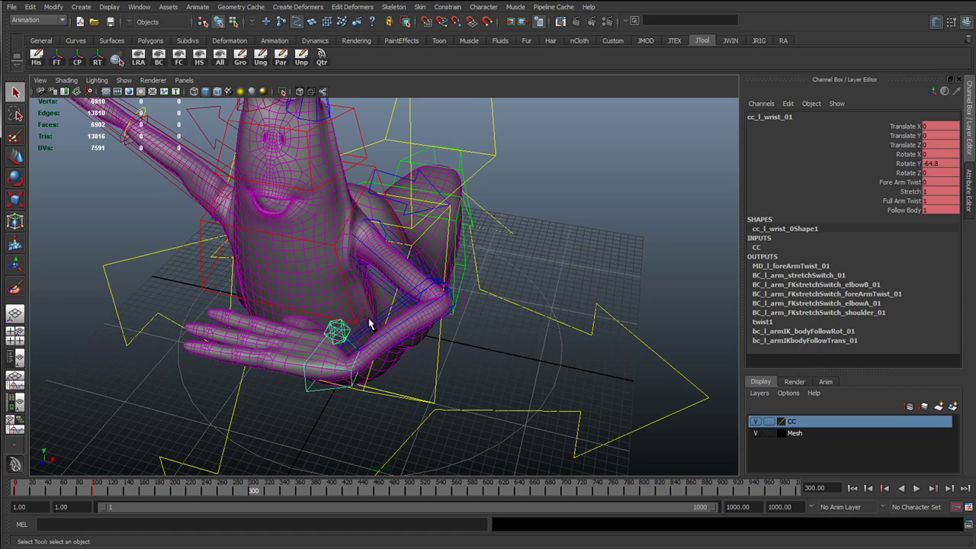
left_click(371, 324, "shift")
left_click(387, 267, "shift")
key("e")
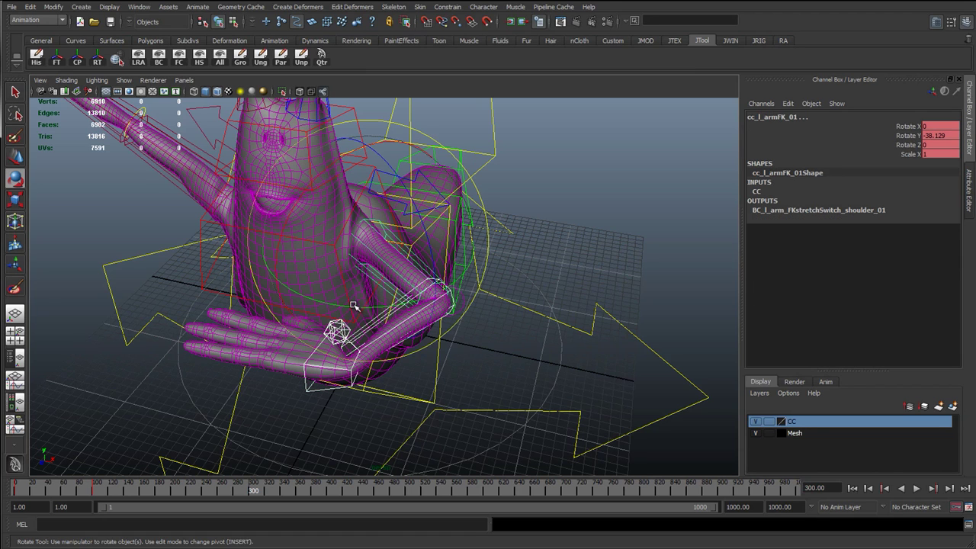
left_click_drag(353, 306, 634, 240)
left_click_drag(545, 286, 535, 353, "alt")
middle_click_drag(537, 367, 582, 375)
Step: Examine the mesh deformation of the left shoulder, elbow and wrist in the backward arm pose from several angles
middle_click_drag(543, 287, 468, 424, "alt")
left_click_drag(468, 424, 309, 462, "alt")
left_click_drag(359, 396, 444, 316, "alt")
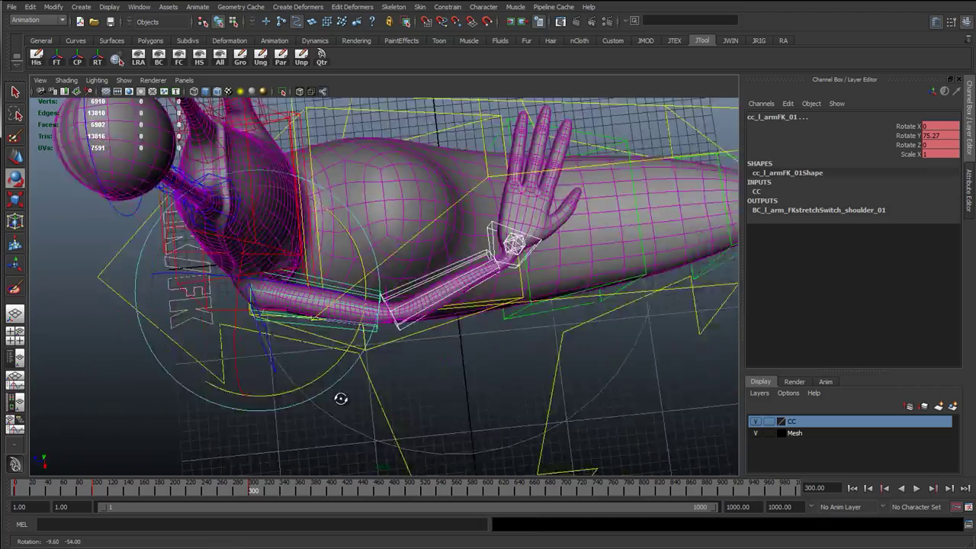
left_click_drag(341, 398, 251, 300, "alt")
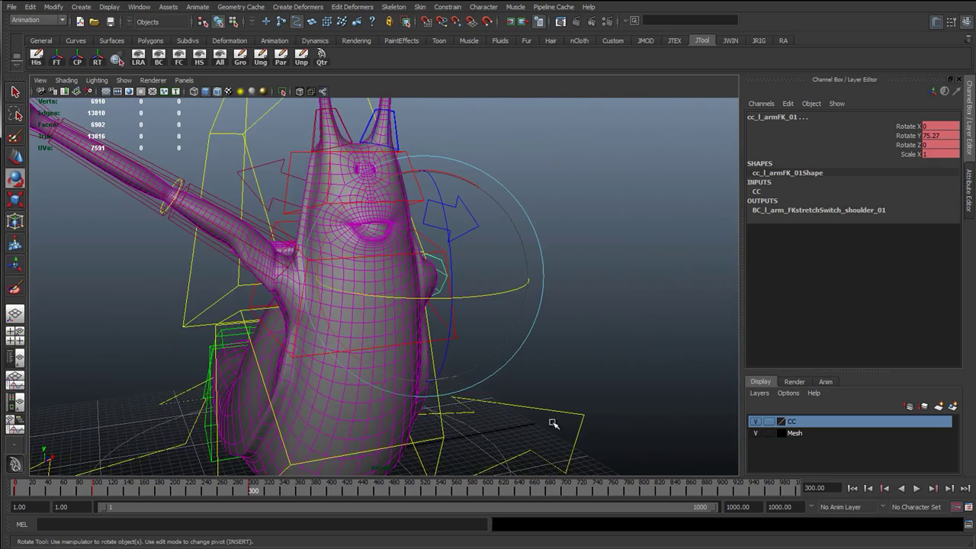
left_click_drag(556, 420, 456, 385, "alt")
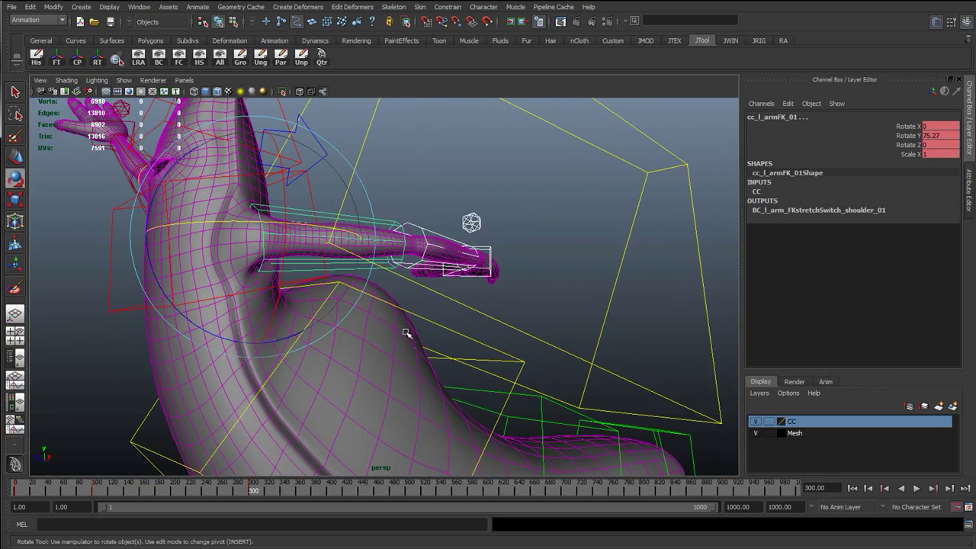
left_click_drag(394, 308, 478, 320, "alt")
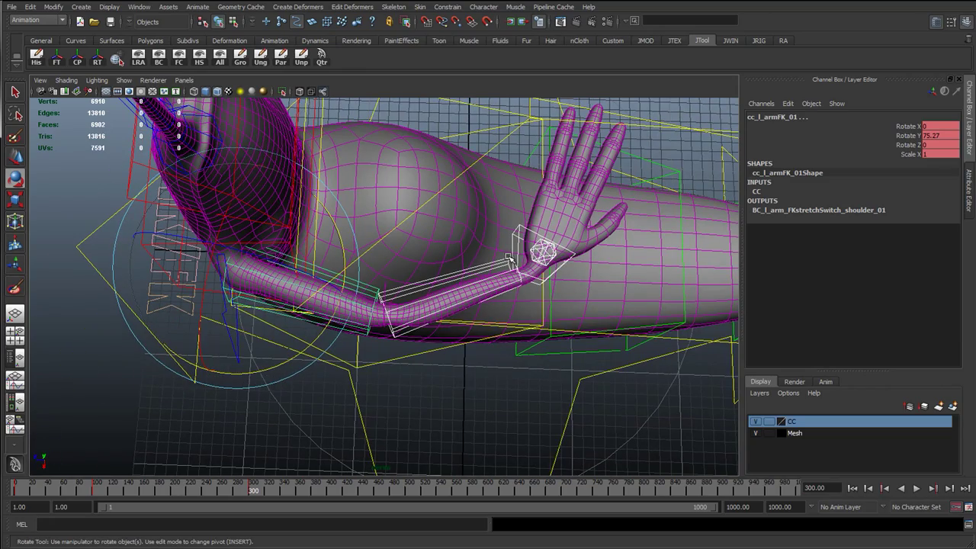
right_click_drag(491, 370, 379, 369, "alt")
left_click_drag(379, 368, 481, 255, "alt")
Step: Lower the right arm at frame 300 by rotating the right upper arm FK control to about -42.9 degrees in Z
left_click(333, 252)
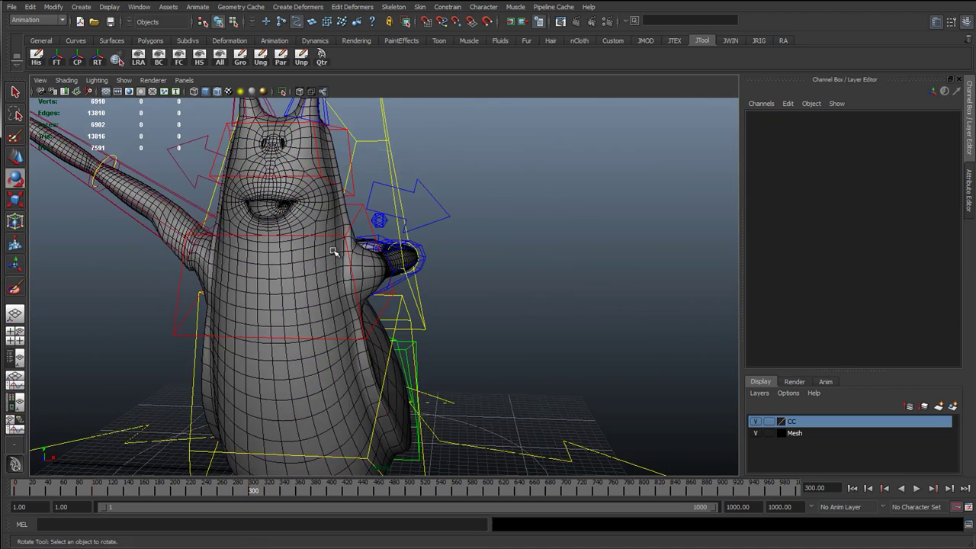
left_click_drag(333, 251, 386, 286, "alt")
left_click(356, 267)
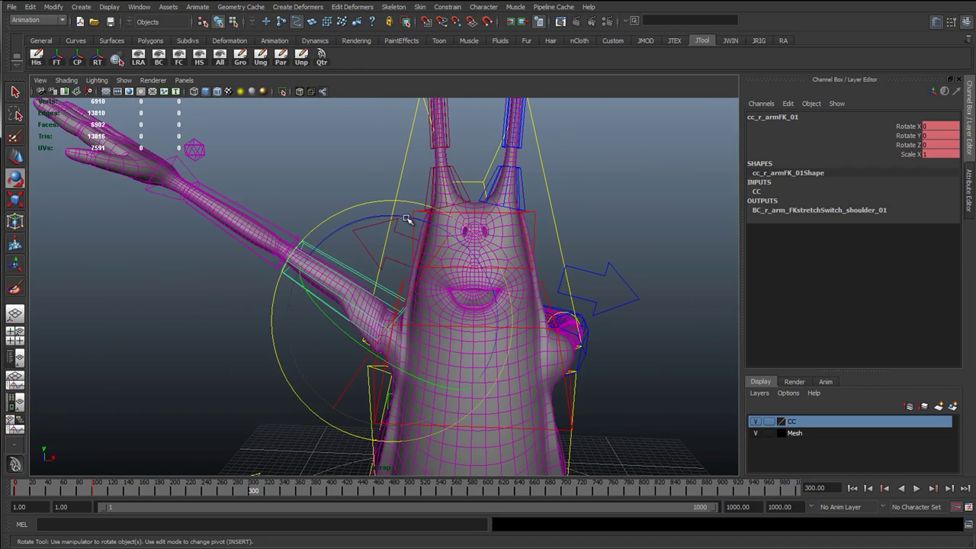
left_click_drag(407, 213, 324, 229)
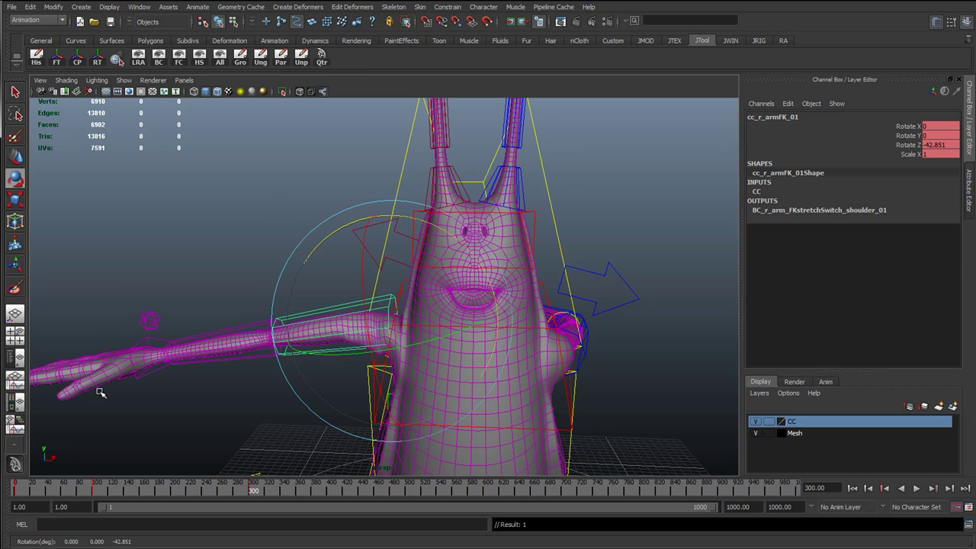
Step: Deselect the right arm control and select the left middle antenna control with the Move tool
left_click(195, 260)
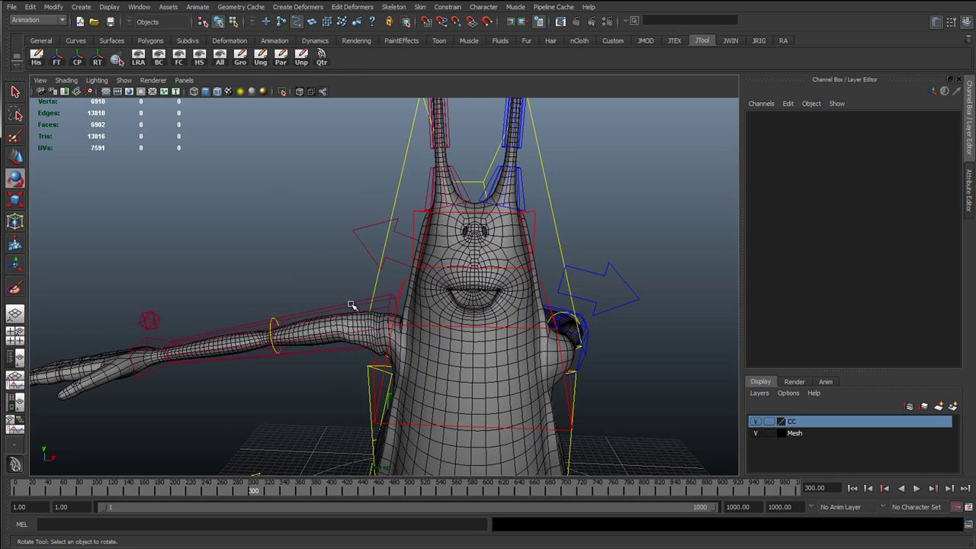
scroll(295, 363, "down", 4)
left_click_drag(294, 363, 339, 315, "alt")
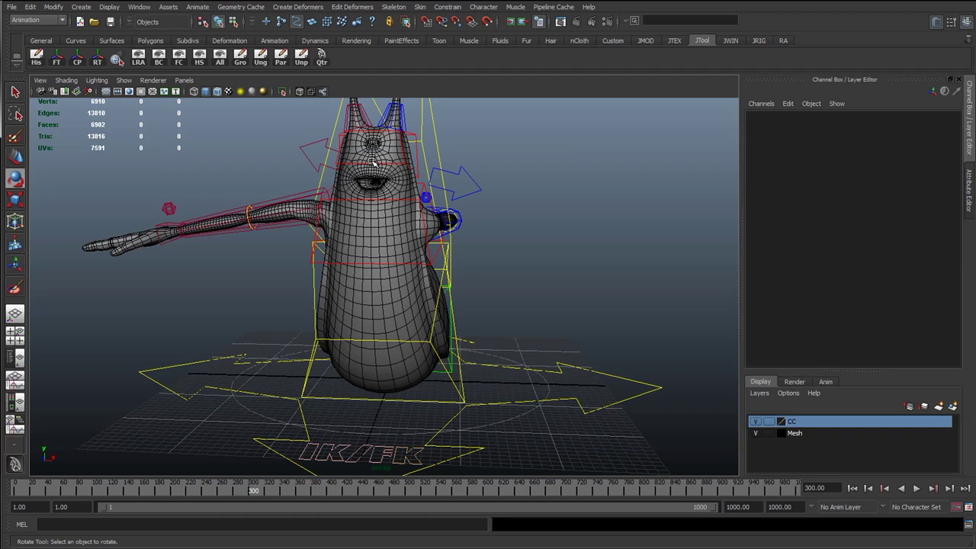
middle_click_drag(269, 196, 299, 320, "alt")
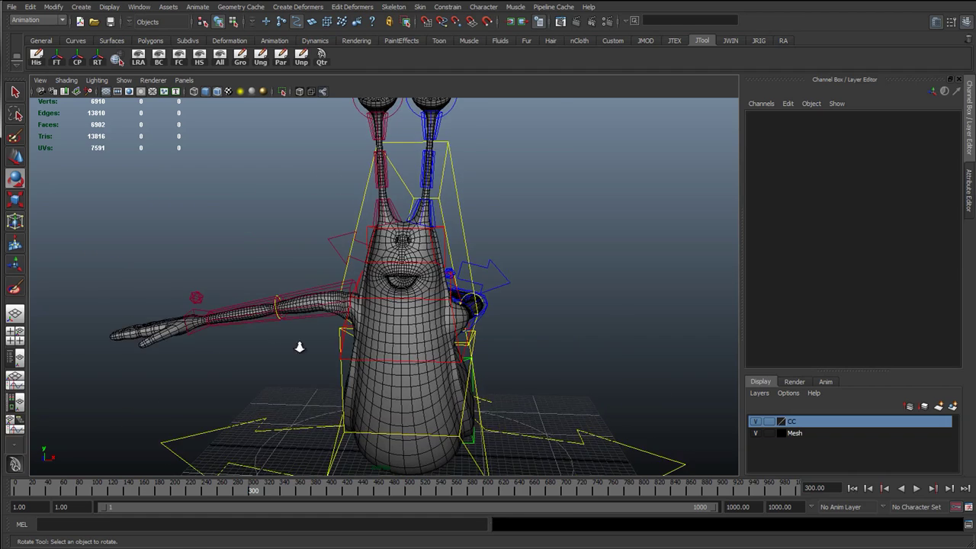
scroll(336, 320, "up", 5)
middle_click_drag(384, 280, 328, 466, "alt")
left_click(408, 264)
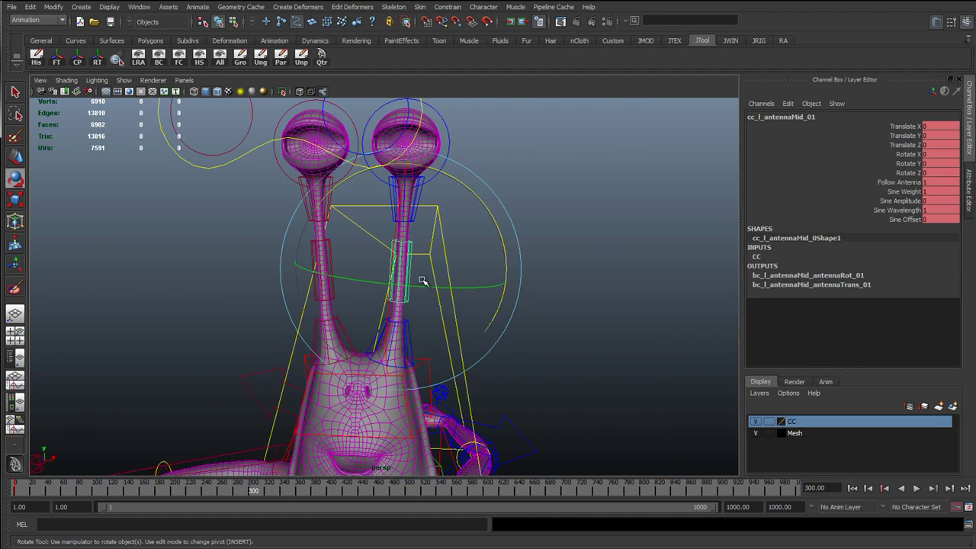
key("w")
scroll(430, 327, "up", 3)
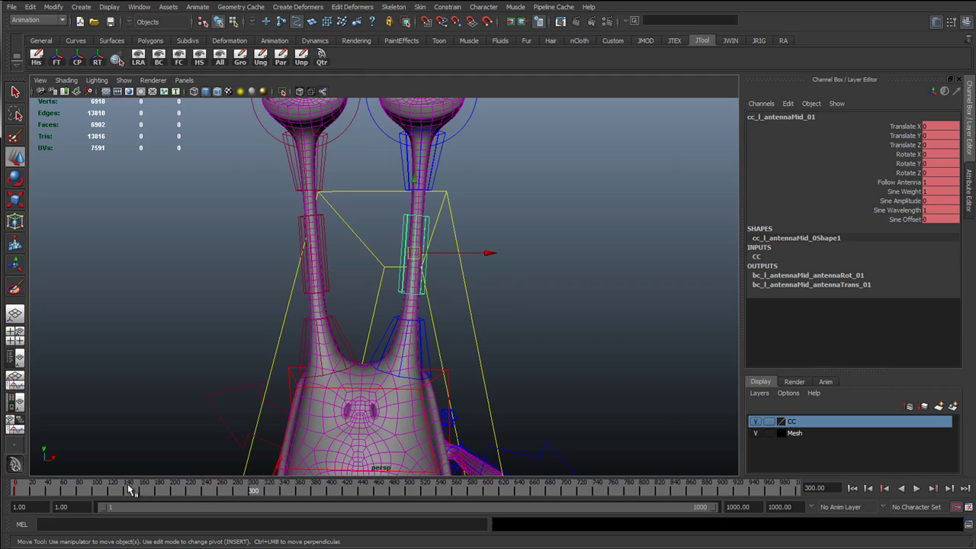
Step: Scrub back through the animation and set the current time to frame 200
left_click(131, 490)
key("alt+v")
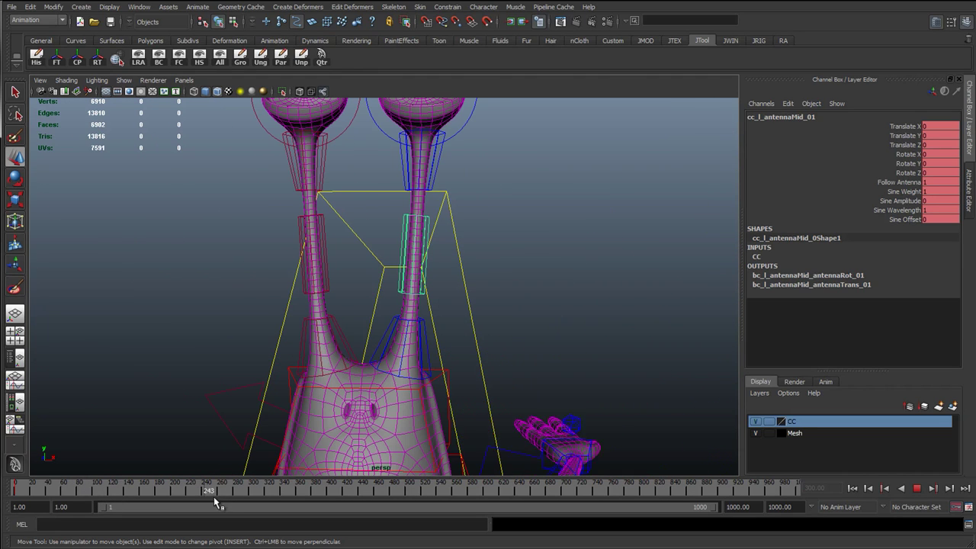
left_click(186, 496)
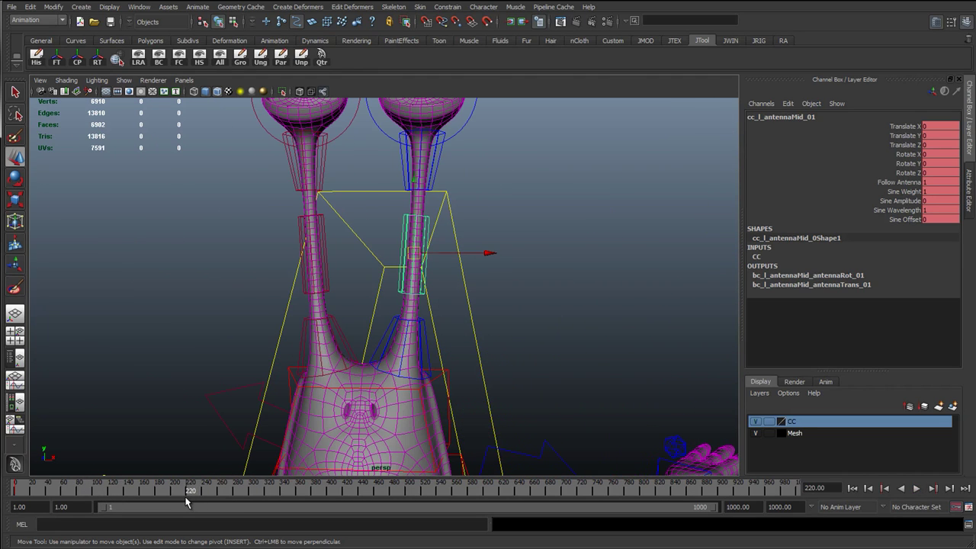
key("alt+v")
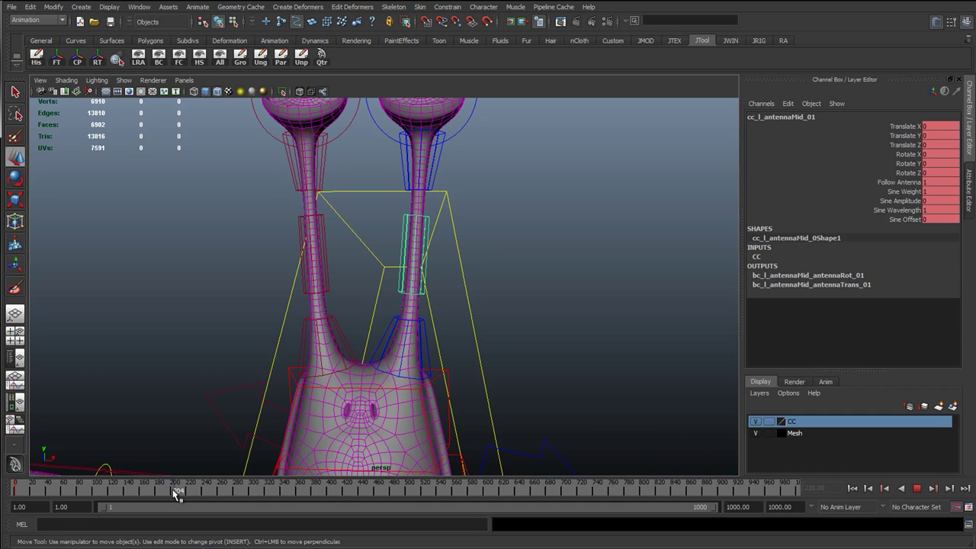
left_click(174, 491)
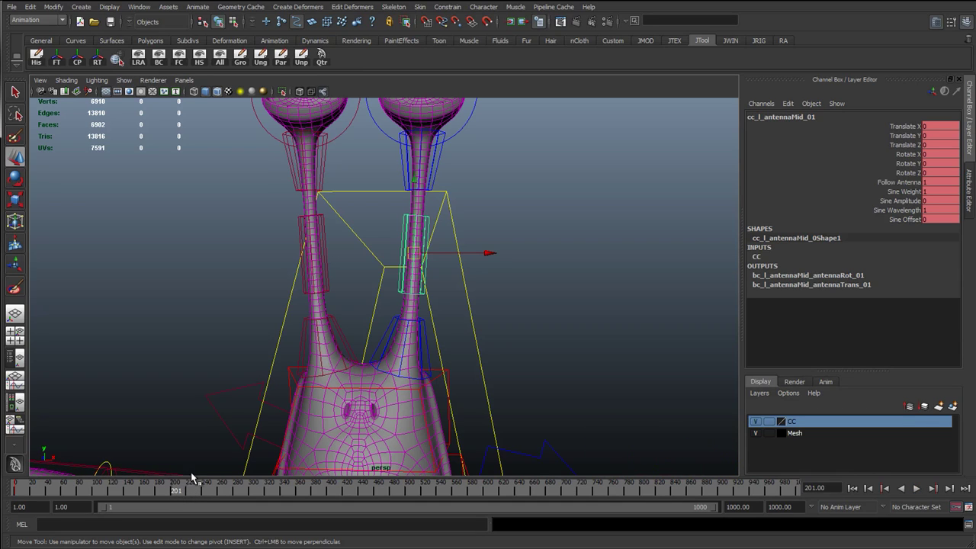
left_click(868, 490)
Step: Select the start, middle and end antenna controls and the eye controls on both sides and key them at frame 200
left_click(332, 324)
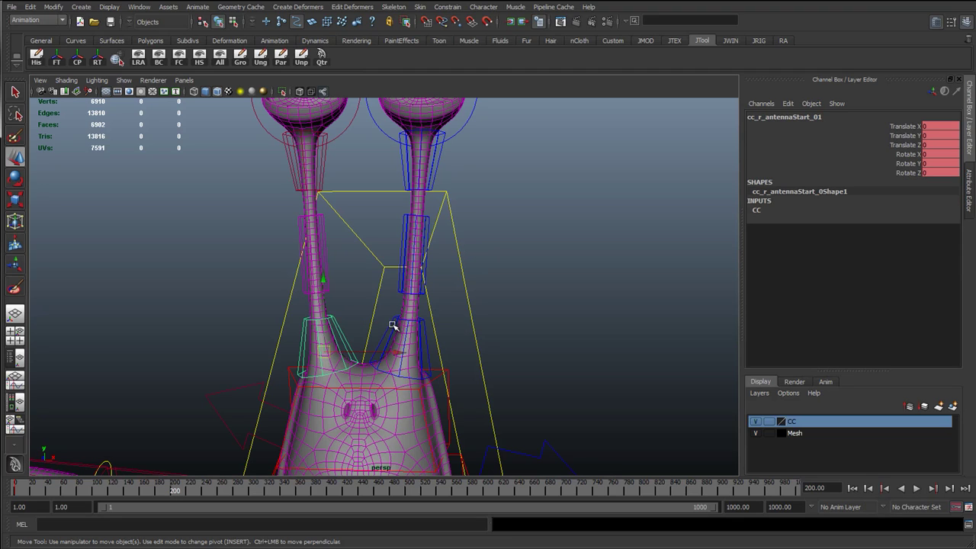
left_click(393, 326, "shift")
left_click(327, 239, "shift")
left_click(403, 221, "shift")
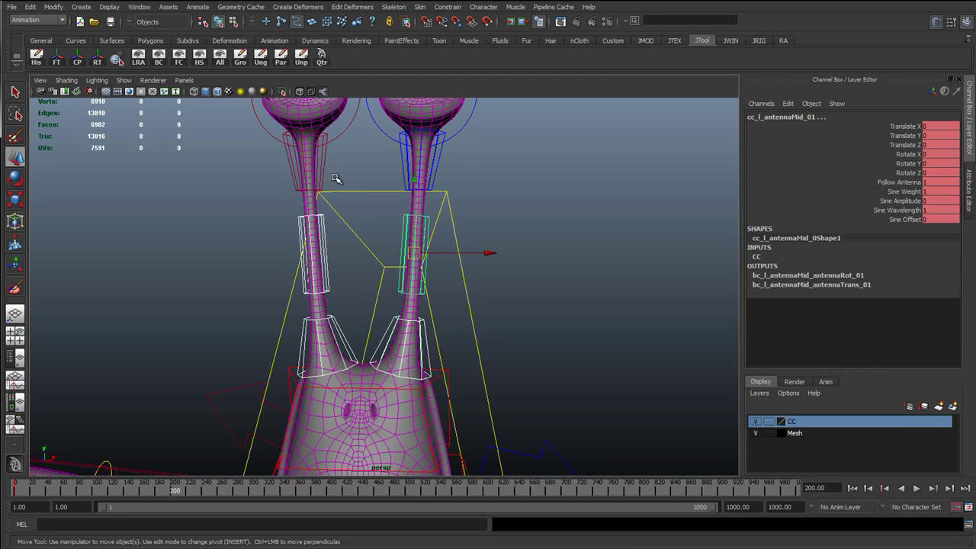
left_click(324, 159, "shift")
left_click(401, 154, "shift")
left_click(355, 124)
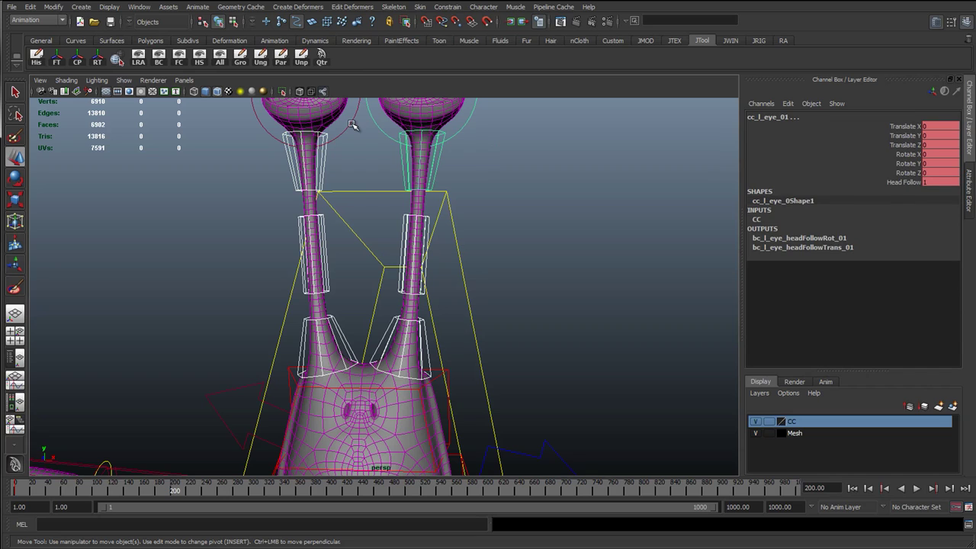
key("s")
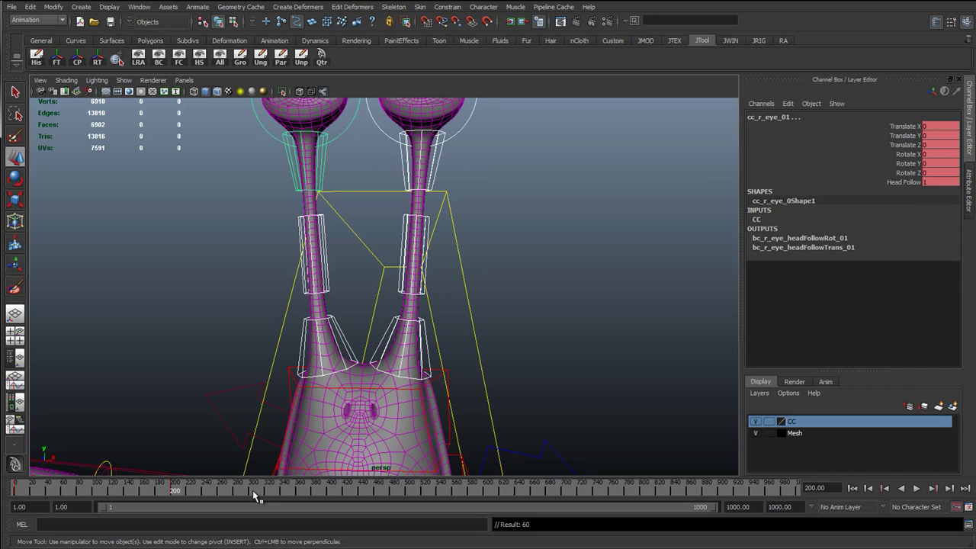
Step: At frame 300, move both middle antenna controls outward, the left one to about 4.58 in Translate X
left_click(253, 494)
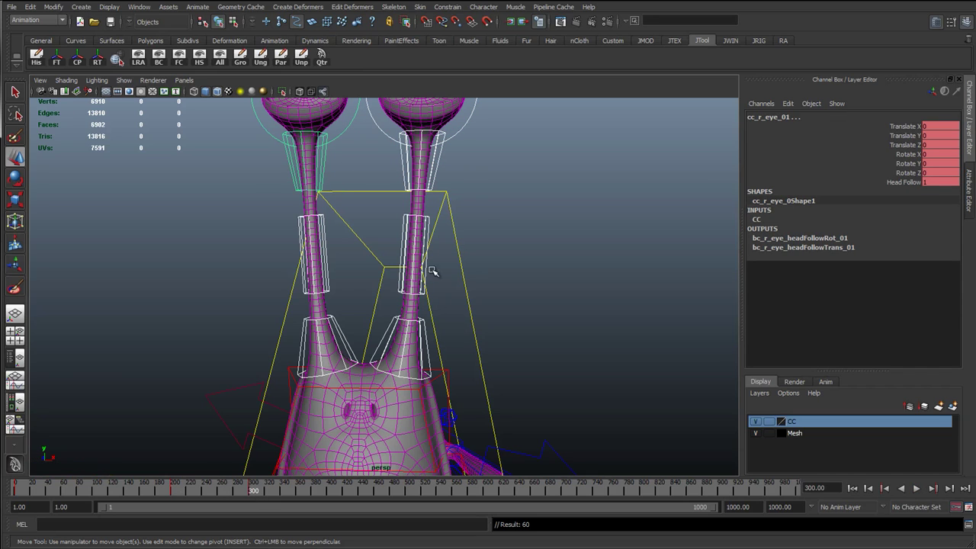
left_click(485, 223)
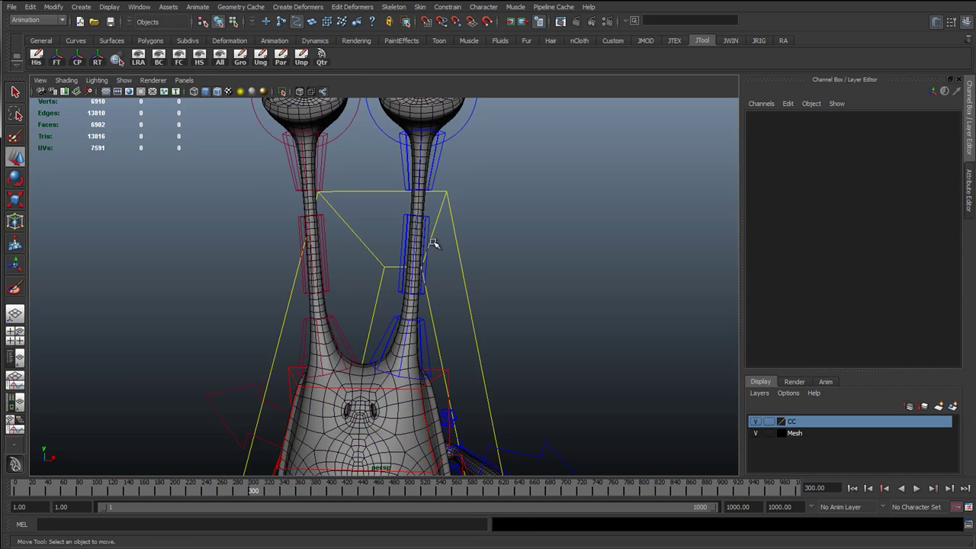
left_click(428, 239)
left_click_drag(482, 256, 574, 254)
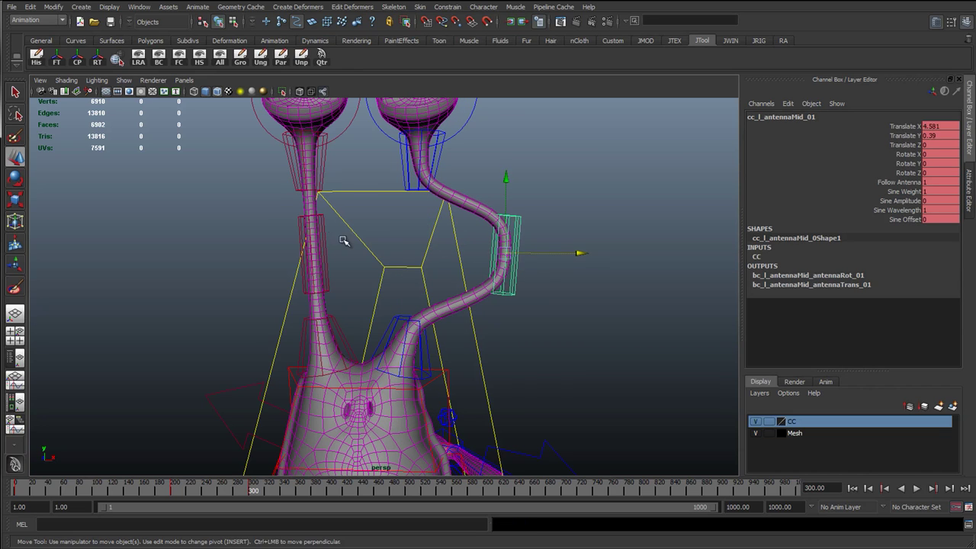
left_click(312, 242)
left_click_drag(387, 252, 277, 253)
Step: Rotate the left antenna end control to about 68.9 degrees in Z and the left antenna start control to about -53.9 degrees in Z
left_click(439, 154)
key("e")
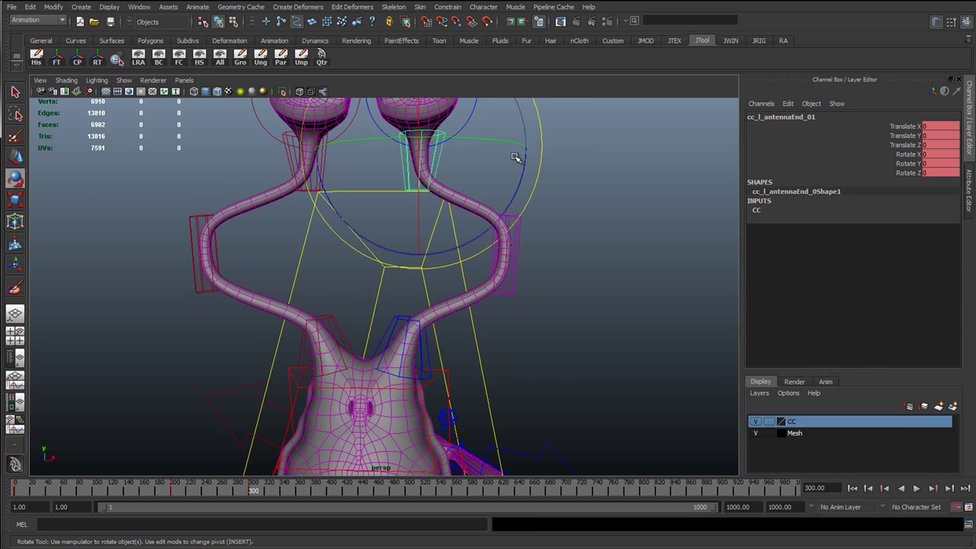
mouse_move(438, 157)
left_mouse_down("alt")
mouse_move(481, 243)
mouse_move(477, 139)
mouse_move(438, 147)
left_mouse_up("alt")
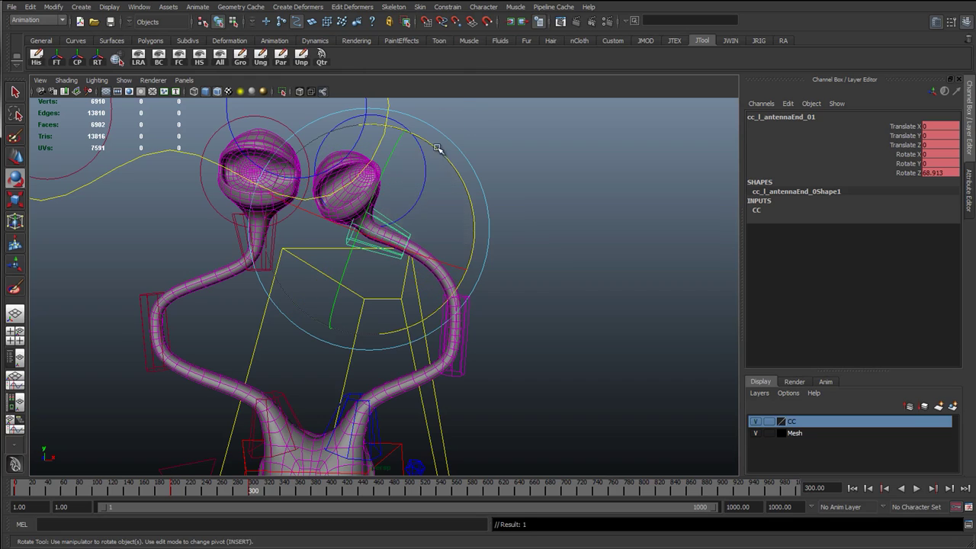
left_click(365, 405)
left_click_drag(344, 405, 550, 227, "alt")
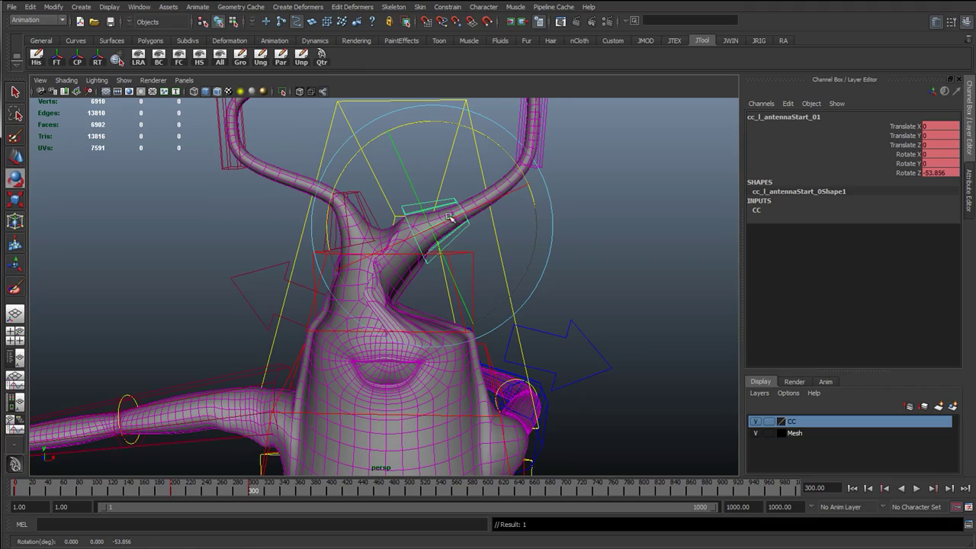
Step: Rotate the left antenna end control further inward to about 72.5 degrees in Z
middle_click_drag(372, 328, 343, 367, "alt")
right_click_drag(382, 348, 478, 358, "alt")
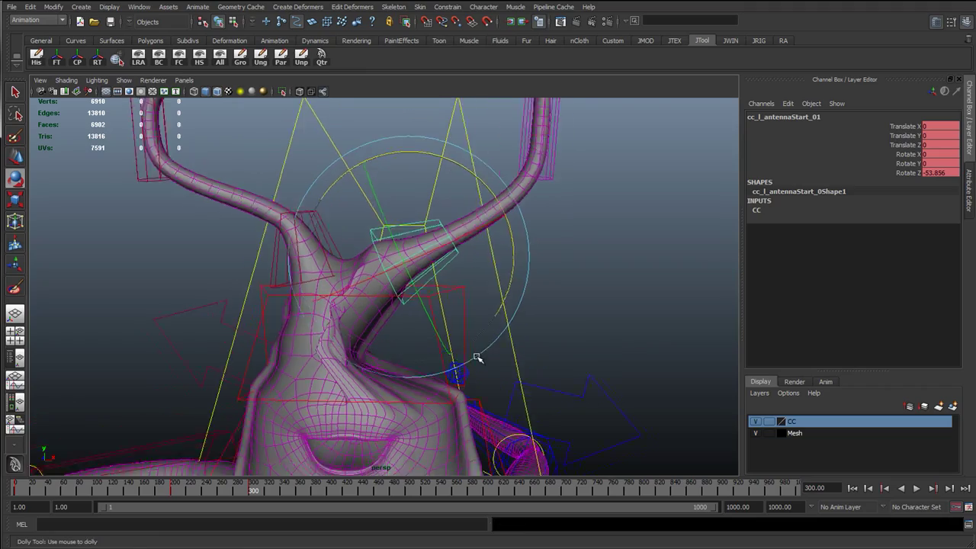
mouse_move(478, 358)
left_mouse_down("alt")
mouse_move(329, 374)
mouse_move(478, 366)
left_mouse_up("alt")
right_click_drag(479, 366, 387, 365, "alt")
left_click_drag(388, 365, 372, 297, "alt")
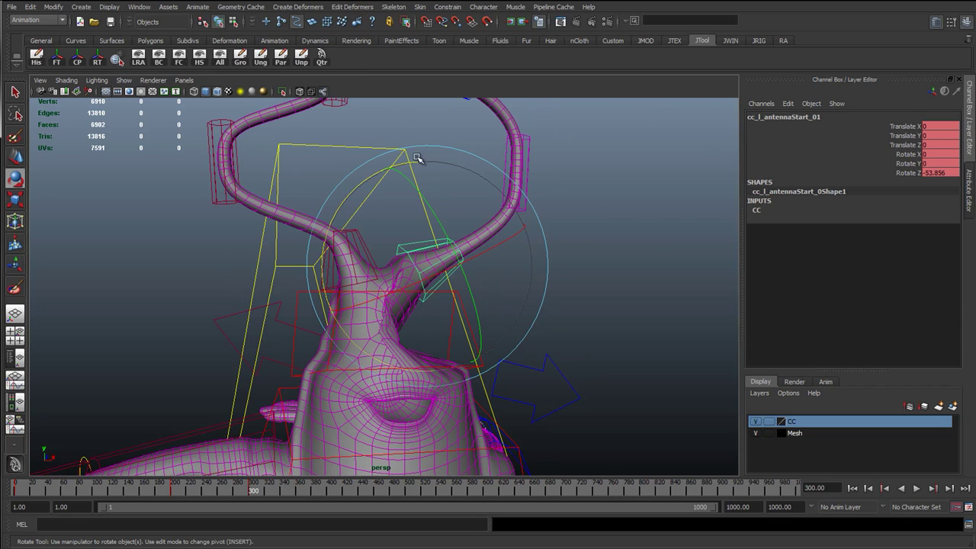
left_click_drag(418, 158, 397, 291, "alt")
left_click_drag(407, 235, 402, 209, "alt")
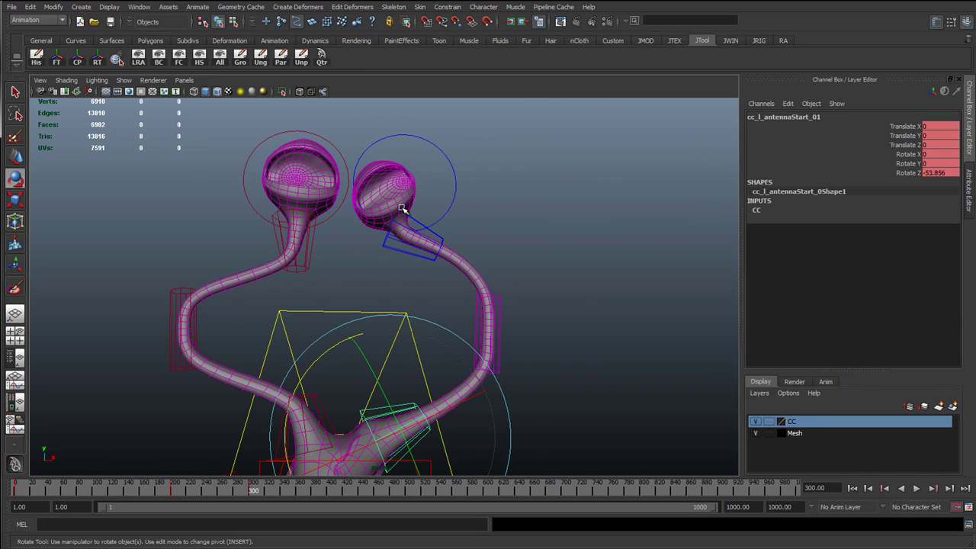
left_click(433, 231)
left_click_drag(440, 335, 418, 240)
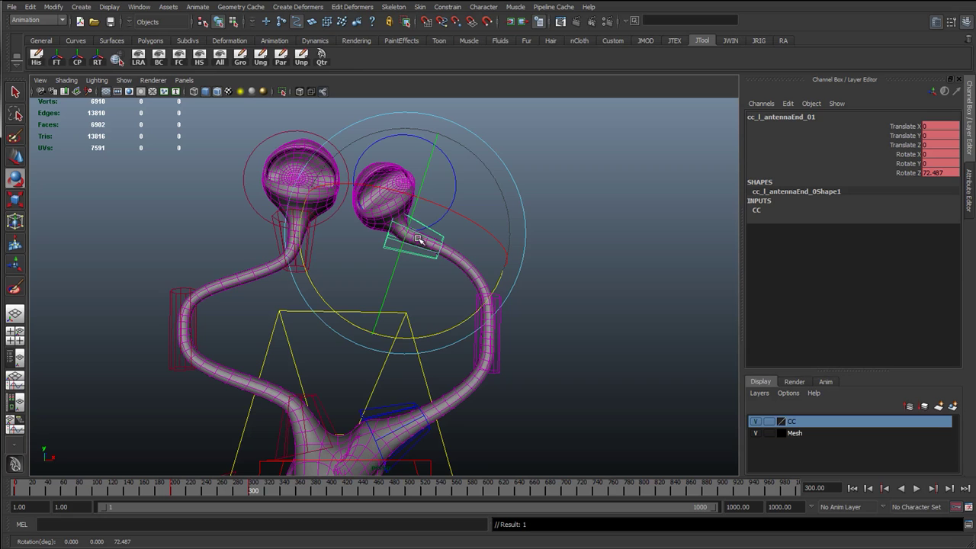
Step: Twist the left middle antenna control to about -86 degrees in X and -9 degrees in Y
left_click_drag(448, 375, 360, 388, "alt")
left_click(457, 383)
left_click_drag(362, 351, 392, 218)
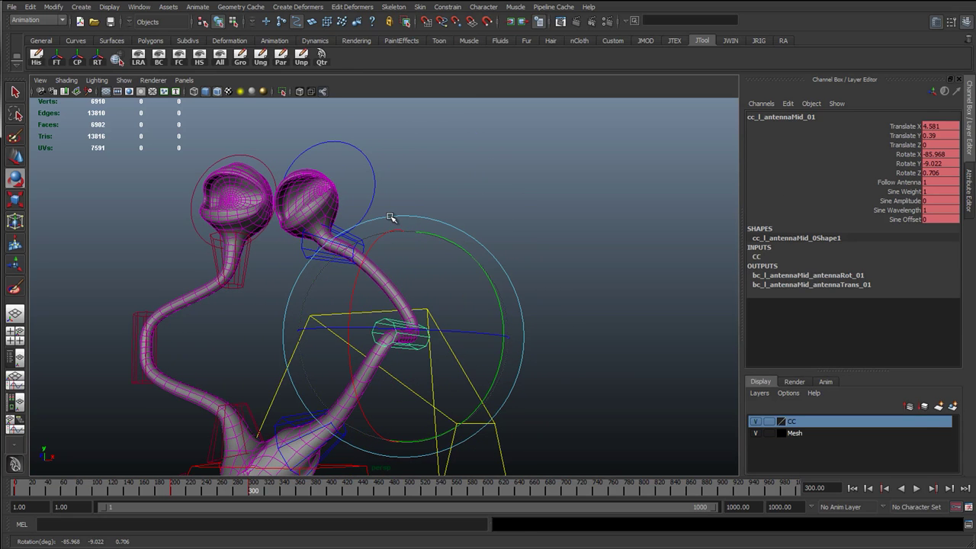
Step: Examine the deformation of the twisted left antenna and its base from several angles with nothing selected
left_click_drag(344, 361, 368, 372, "alt")
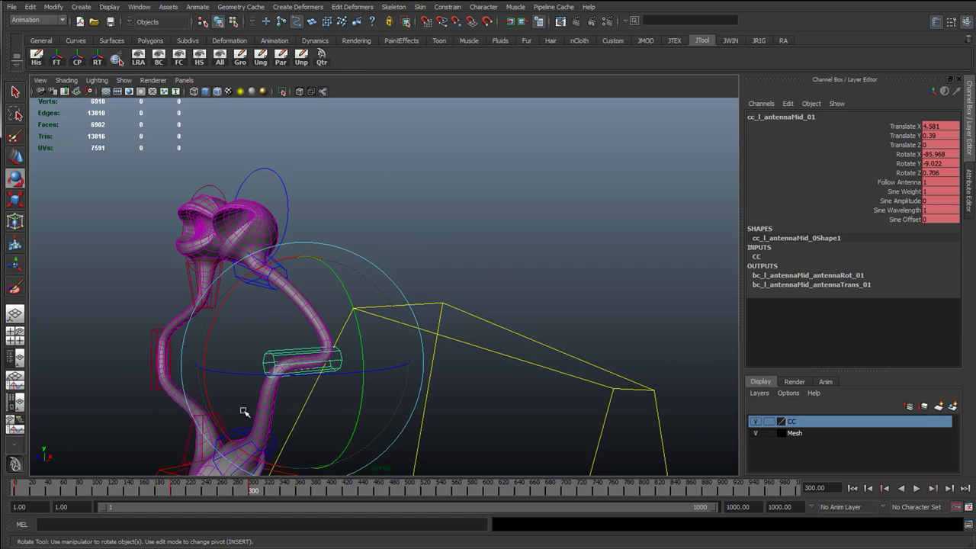
left_click_drag(312, 405, 382, 315, "alt")
left_click_drag(286, 367, 399, 371, "alt")
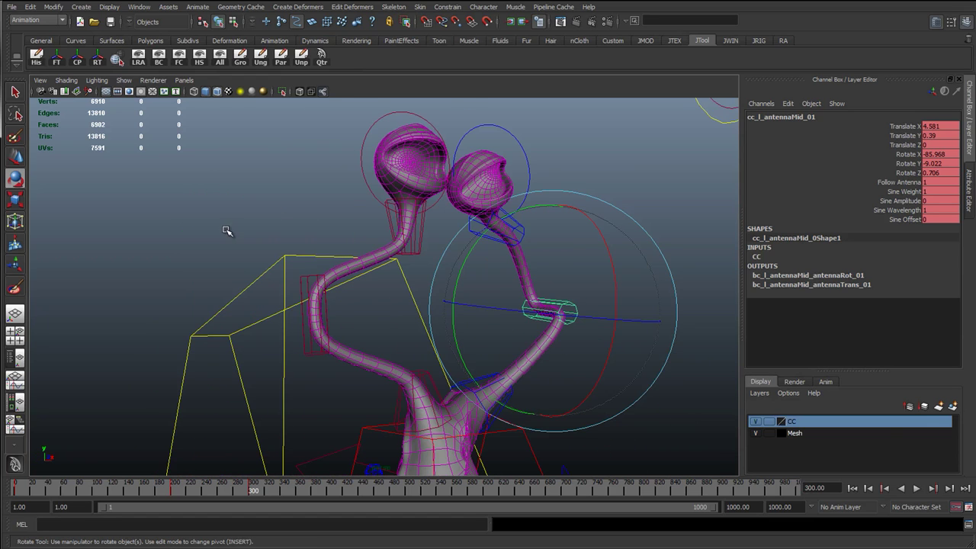
left_click(234, 258)
left_click_drag(475, 372, 377, 383, "alt")
middle_click_drag(377, 383, 382, 218, "alt")
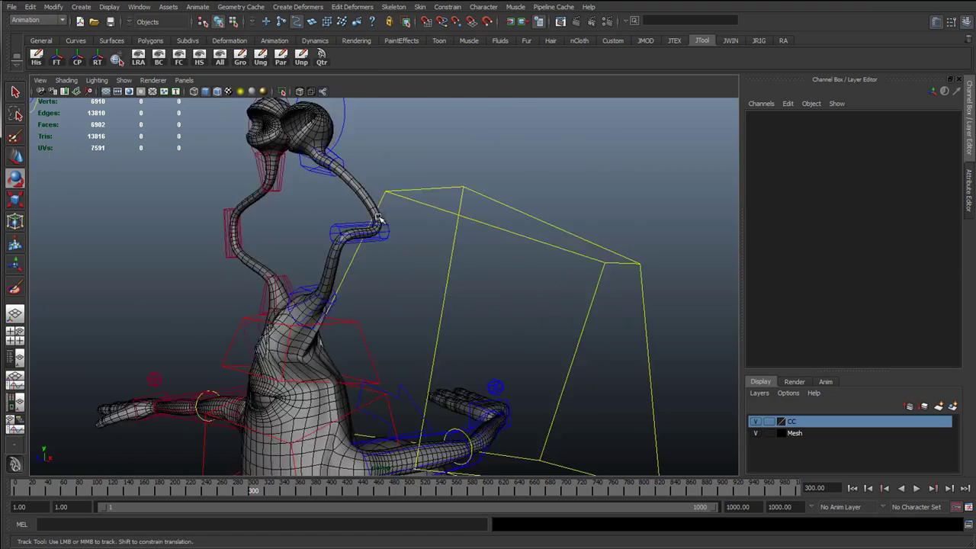
Step: Set keys at frame 300 on the tail start, tail end, chest and upper body controls
right_click_drag(381, 218, 420, 374, "alt")
left_click_drag(420, 375, 339, 335, "alt")
middle_click_drag(339, 335, 345, 314, "alt")
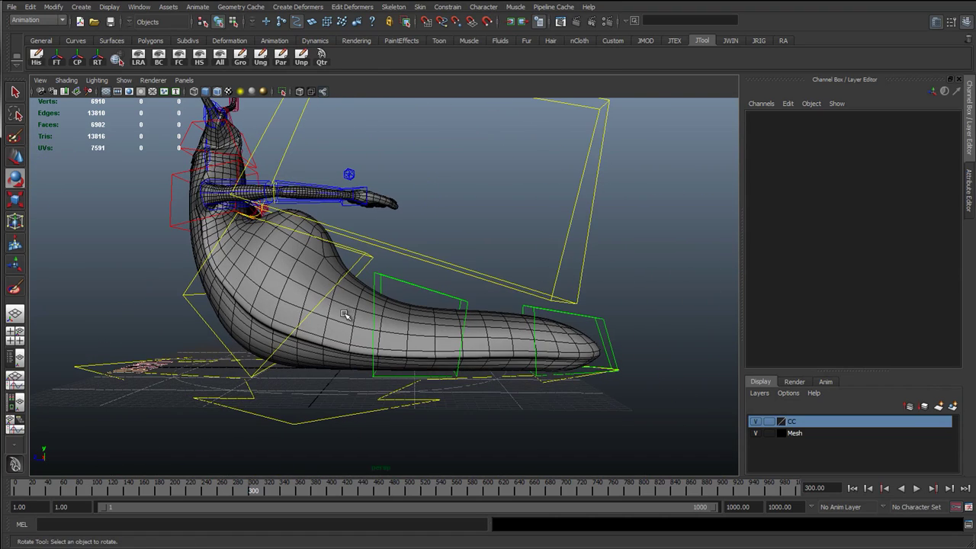
left_click(367, 281)
key("s")
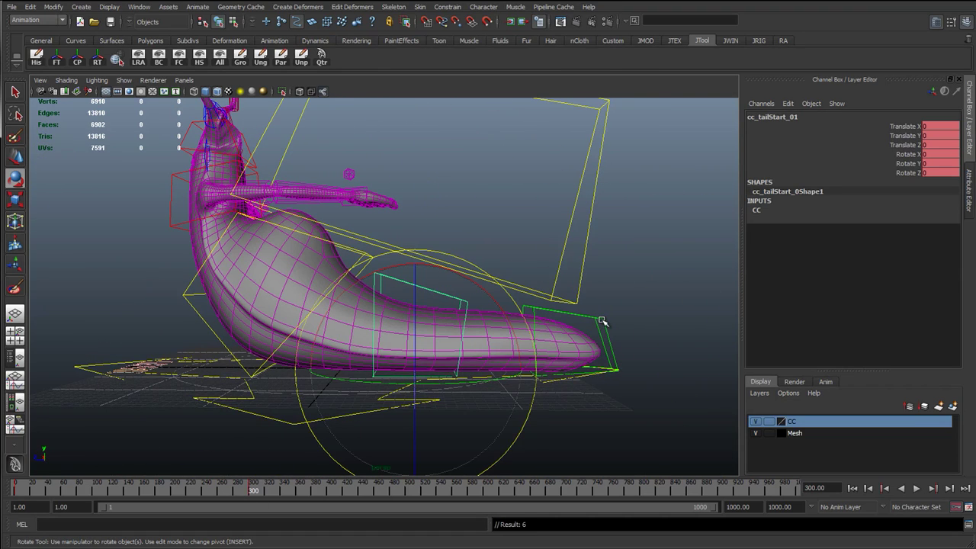
left_click(603, 321)
left_click(212, 328)
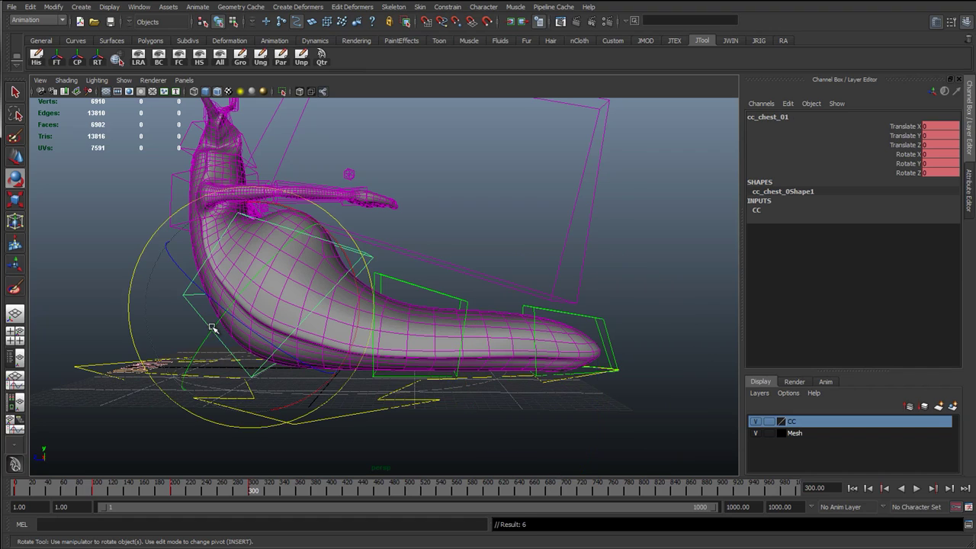
left_click(174, 181)
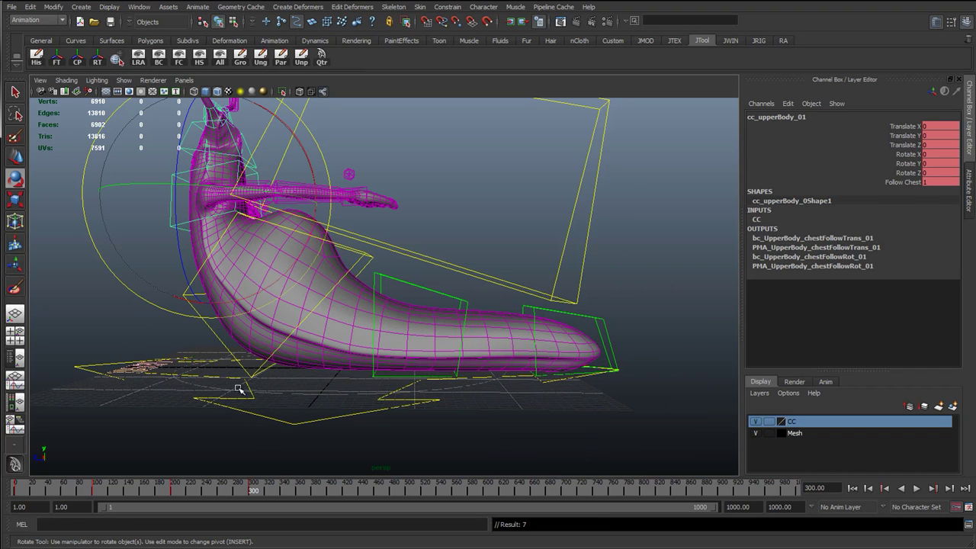
Step: At frame 300, set the upper body control's Follow Chest to 0 and select the chest control
left_click(176, 492)
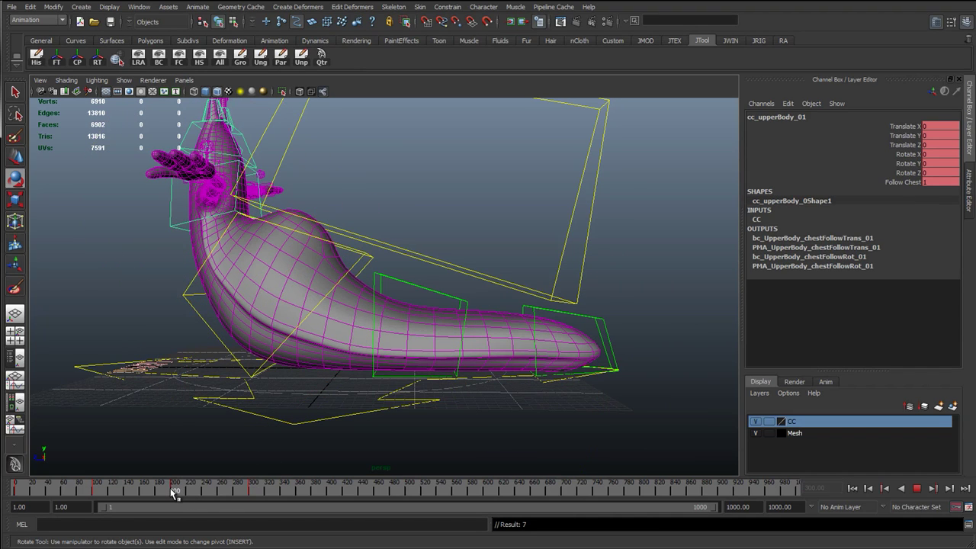
key("period")
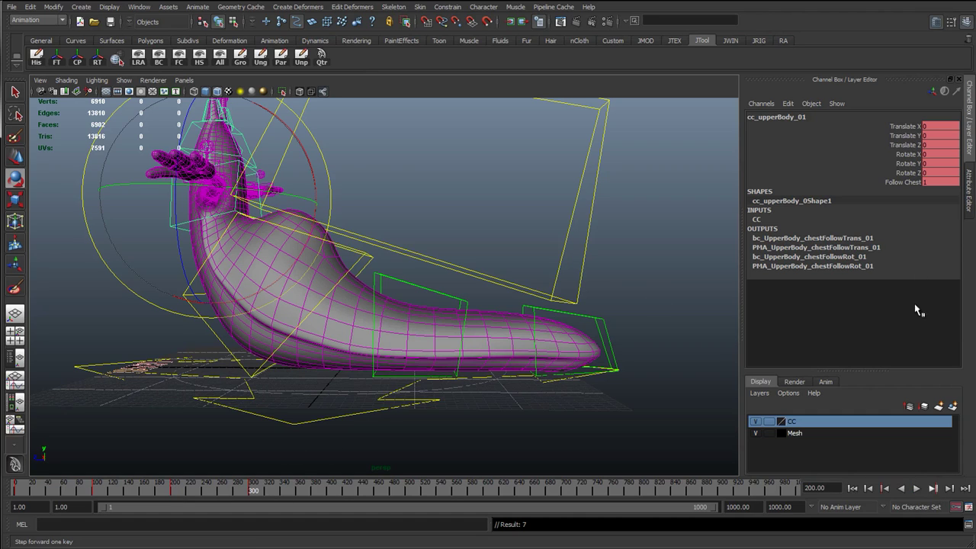
left_click(904, 182)
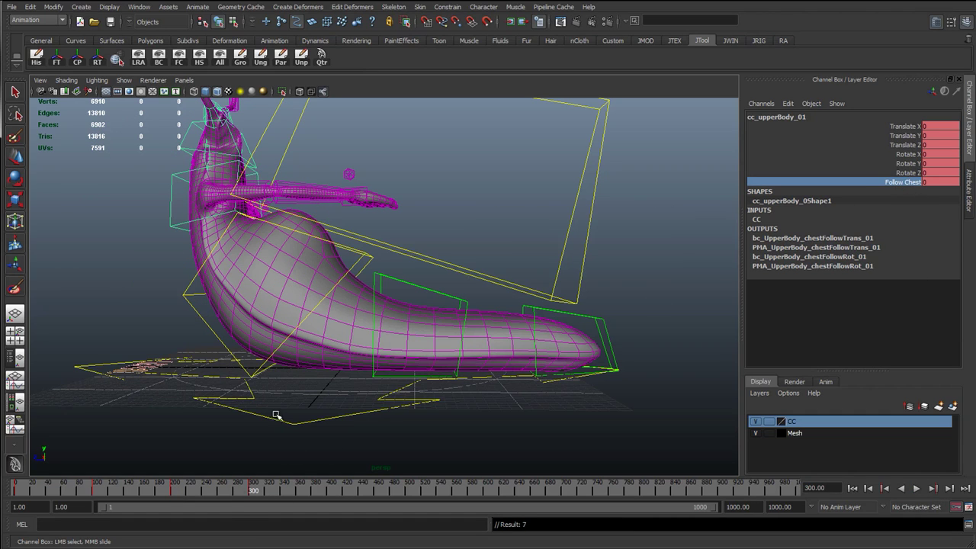
left_click(366, 259)
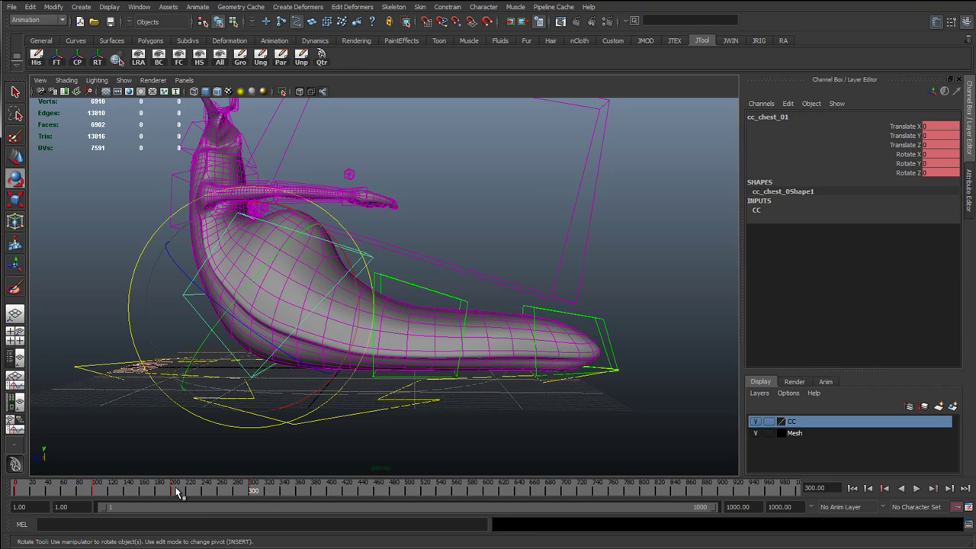
Step: Set keys at frame 400 on the chest, tail start and tail end controls
key("alt+v")
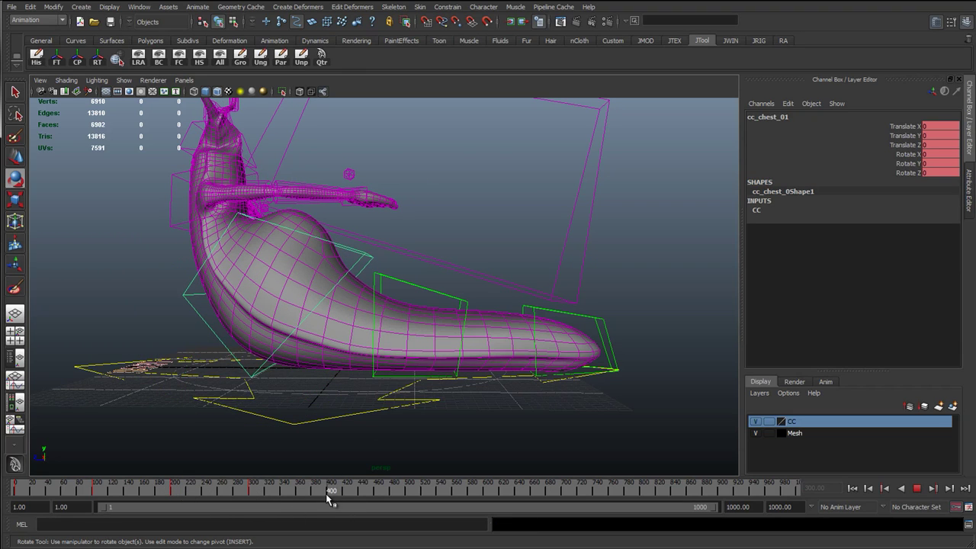
left_click(330, 494)
left_click(410, 294)
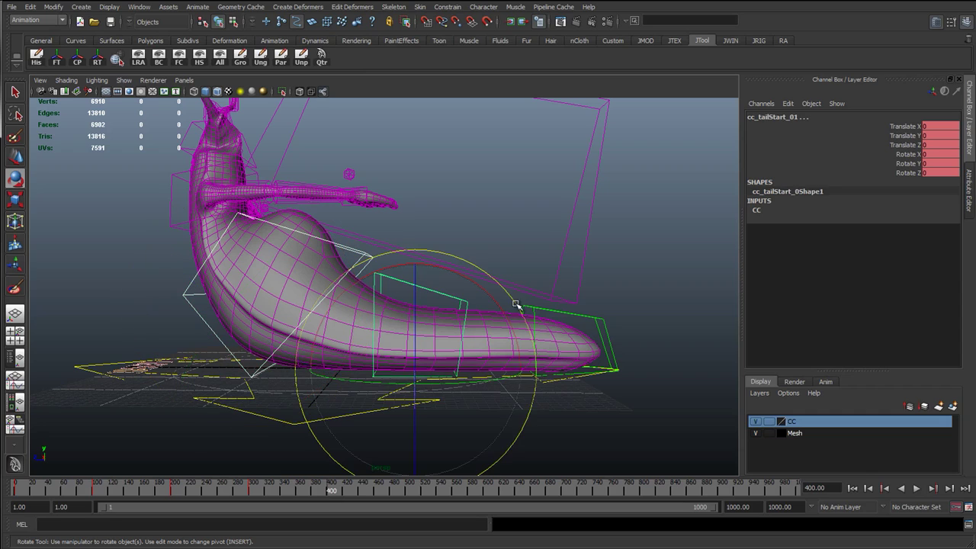
left_click(585, 315)
left_click_drag(273, 488, 315, 488)
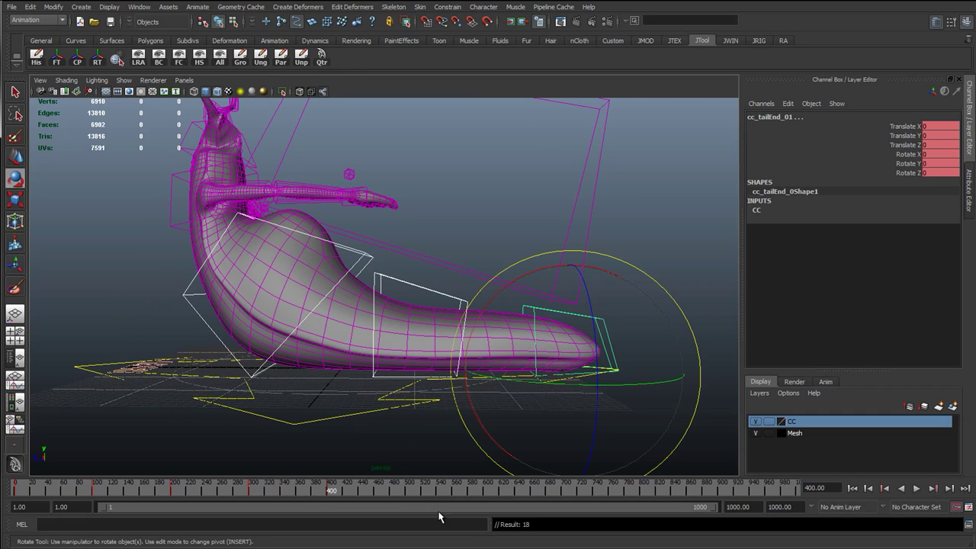
left_click(884, 489)
left_click(931, 490)
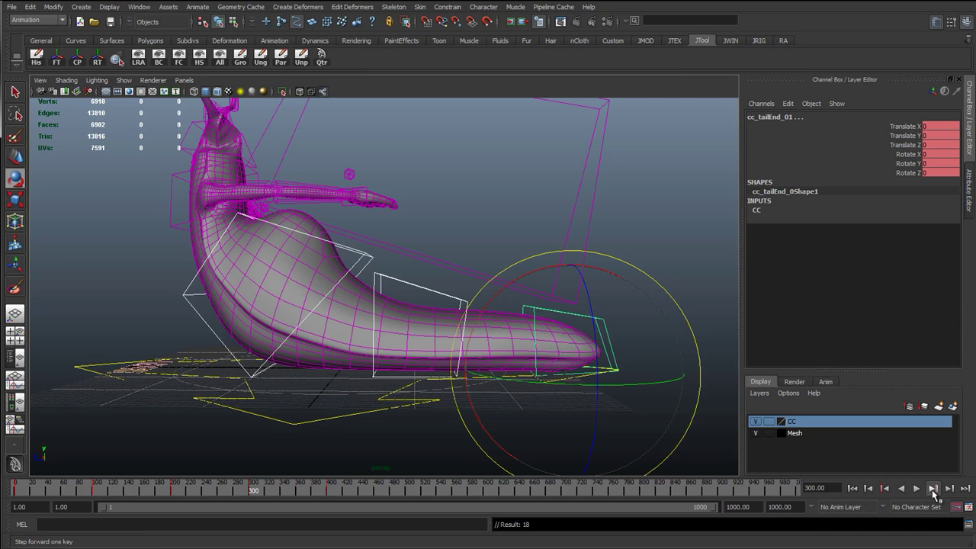
Step: At frame 400, move the tail start control to about 15 and the tail end control to about -19.5 in X
key("w")
left_click(396, 278)
left_click_drag(412, 295, 406, 342, "alt")
mouse_move(416, 383)
left_mouse_down("alt")
mouse_move(389, 432)
mouse_move(417, 371)
left_mouse_up("alt")
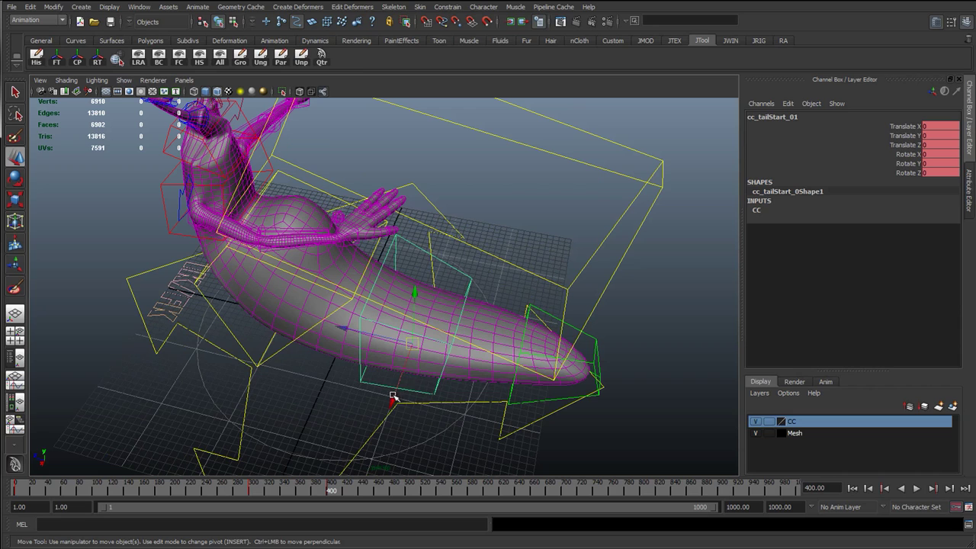
left_click_drag(393, 414, 364, 496)
left_click(588, 363)
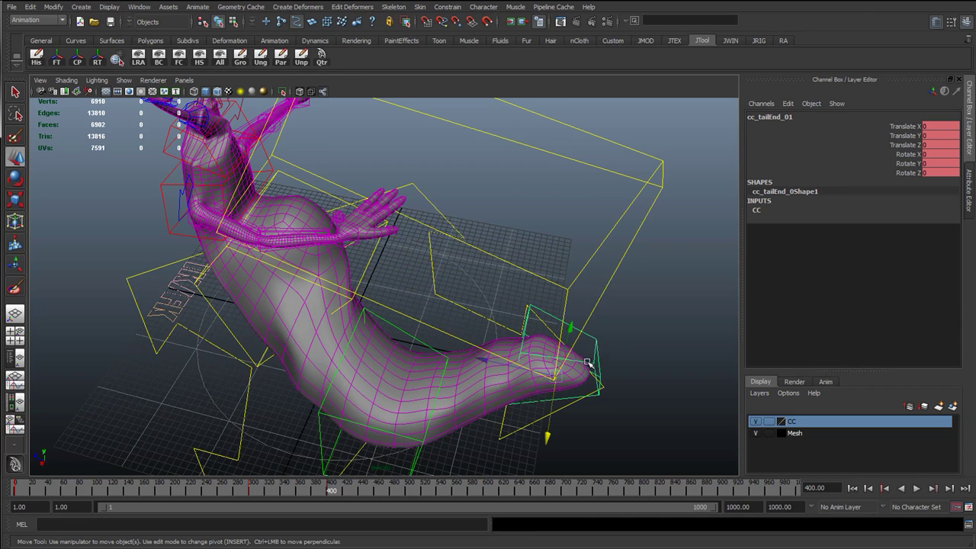
left_click_drag(542, 424, 376, 354)
key("e")
key("ctrl+z")
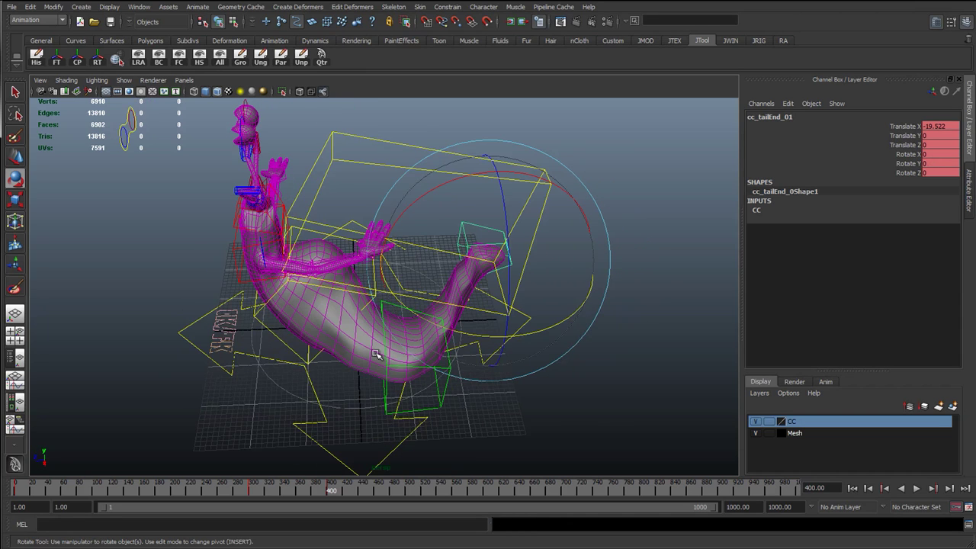
left_click(295, 341)
key("w")
mouse_move(299, 343)
left_mouse_down("alt")
mouse_move(299, 390)
mouse_move(296, 328)
left_mouse_up("alt")
key("ctrl+z")
scroll(445, 359, "up", 2)
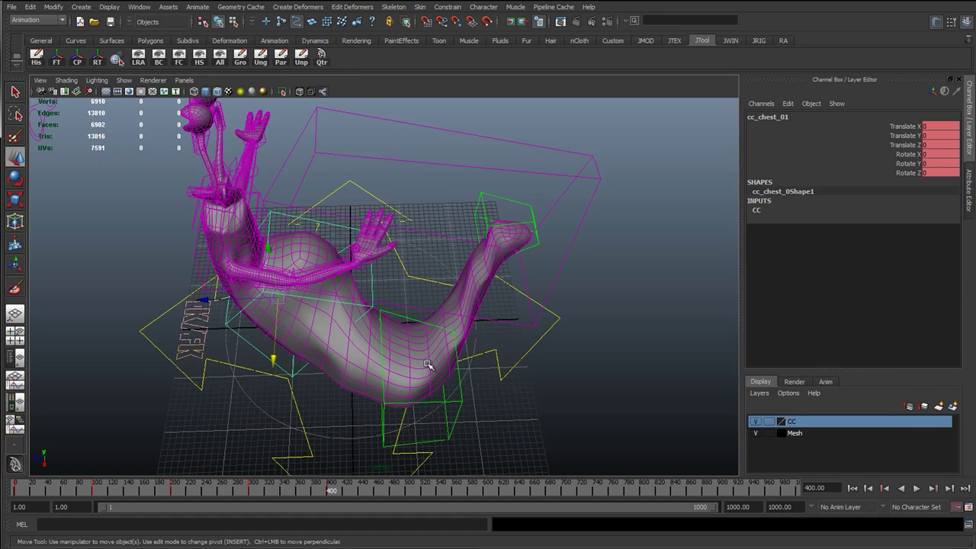
Step: Key the chest, tail start and tail end controls in their bent pose at frames 400 and 500
left_click_drag(366, 212, 383, 369, "alt")
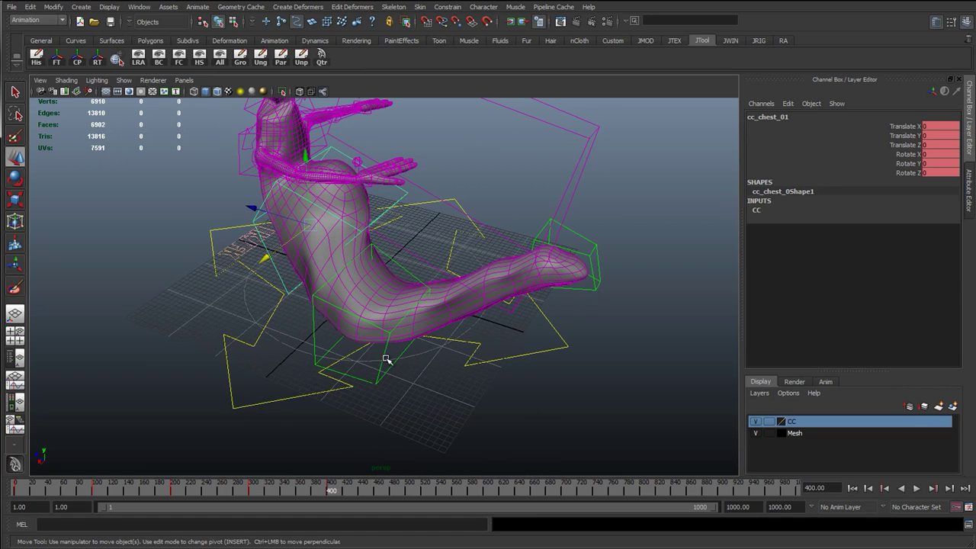
left_click(386, 360)
left_click(591, 265)
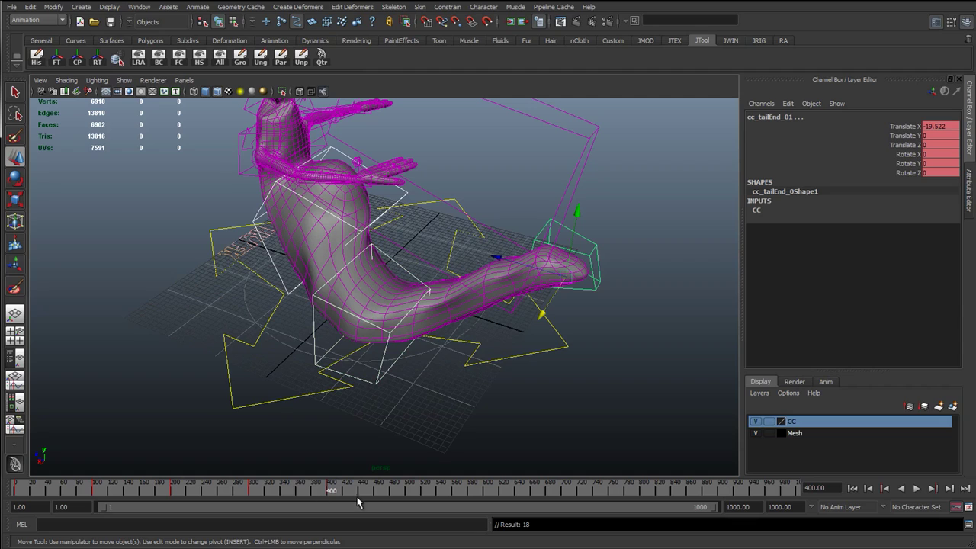
double_click(408, 491)
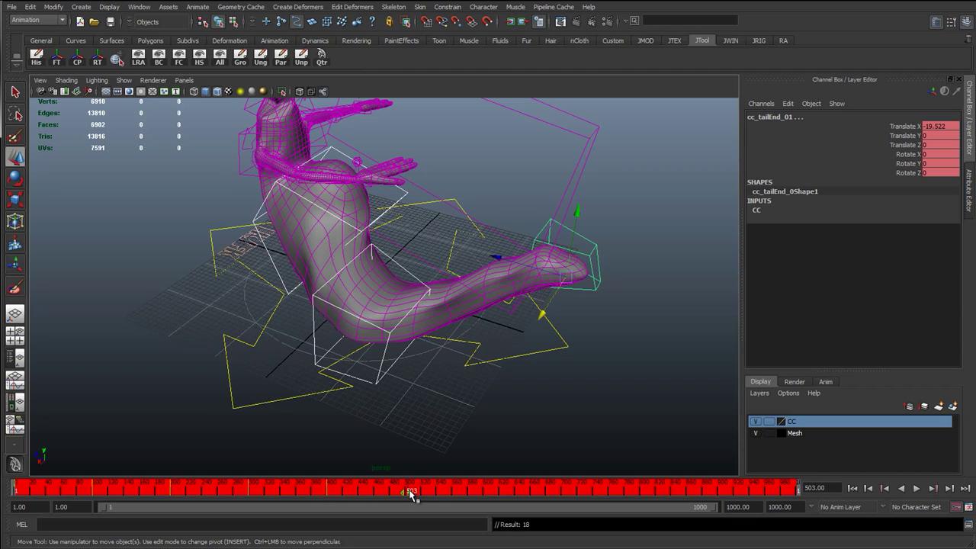
left_click(449, 492)
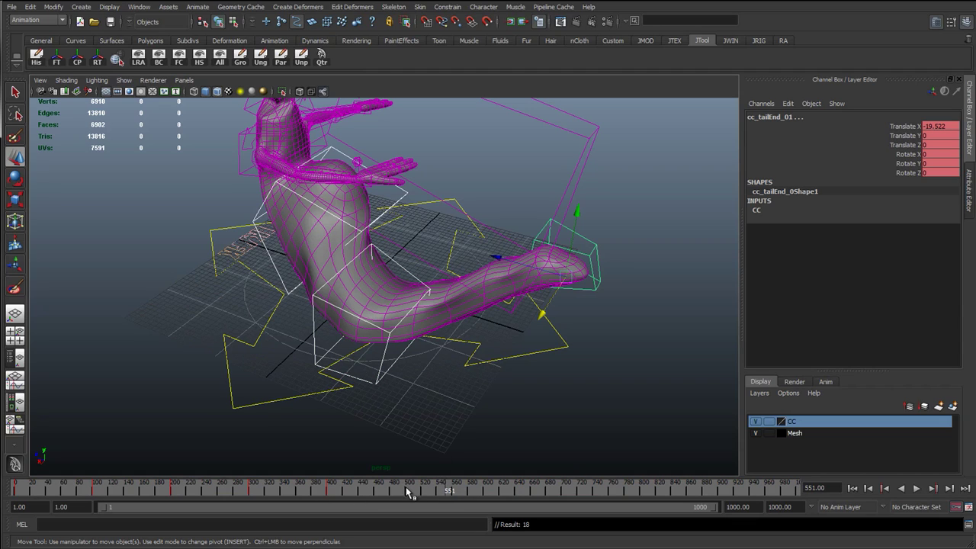
left_click(409, 492)
left_click(867, 489)
Step: At frame 500, rotate the tail end control to about 68 degrees in Y
left_click_drag(331, 274, 256, 315, "alt")
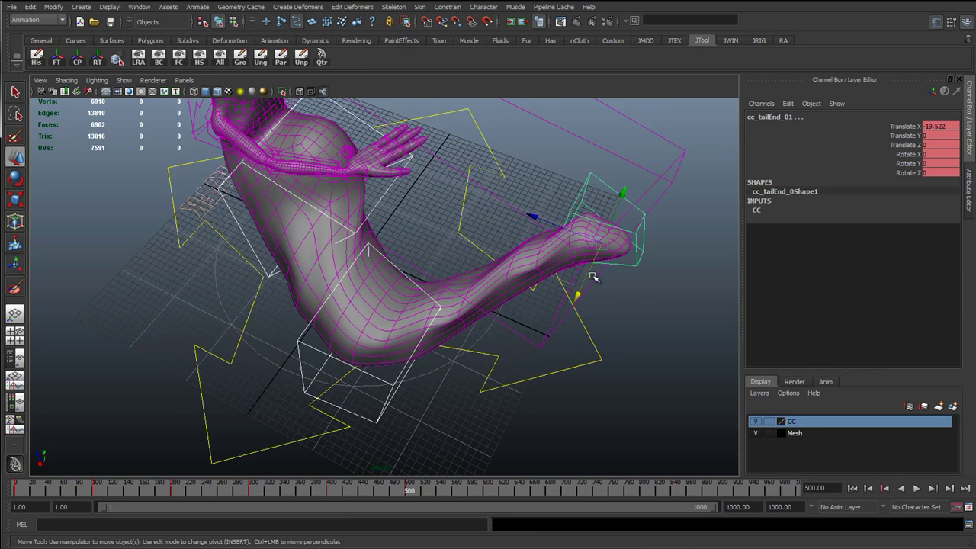
left_click(661, 282)
left_click(636, 266)
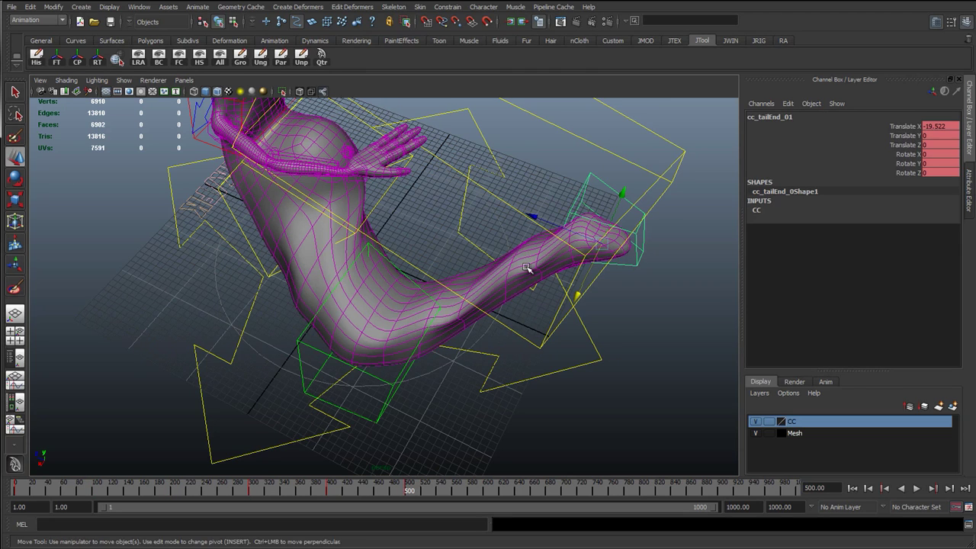
left_click_drag(529, 266, 488, 366, "alt")
key("e")
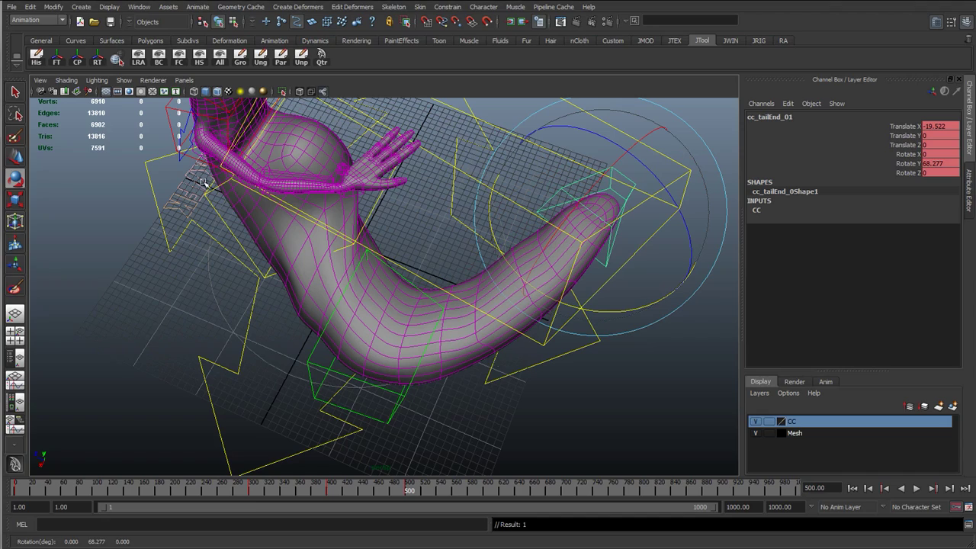
Step: Try tilting the tail start control in Z at frame 500, undo the rotation and key the control
left_click_drag(463, 414, 272, 266, "alt")
left_click(259, 324)
left_click(269, 358)
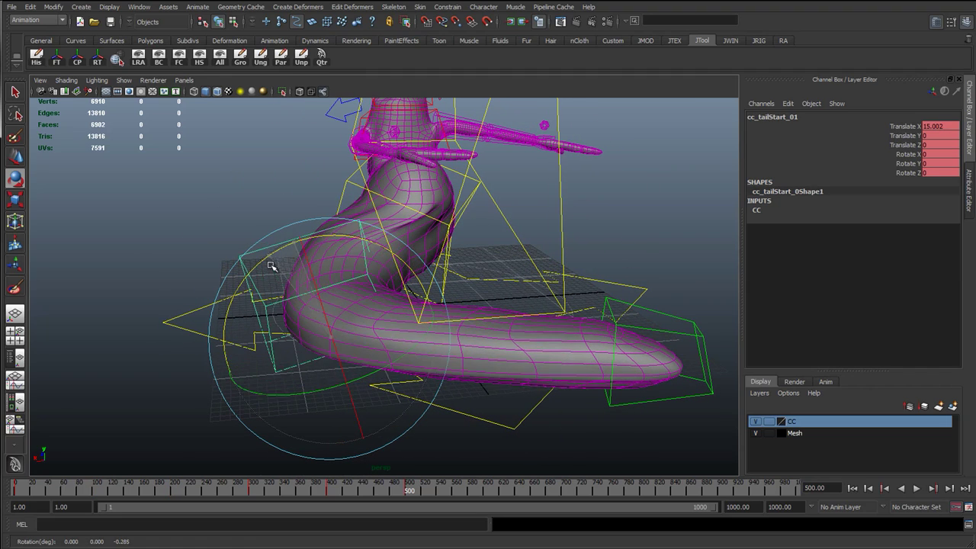
key("ctrl+z")
key("s")
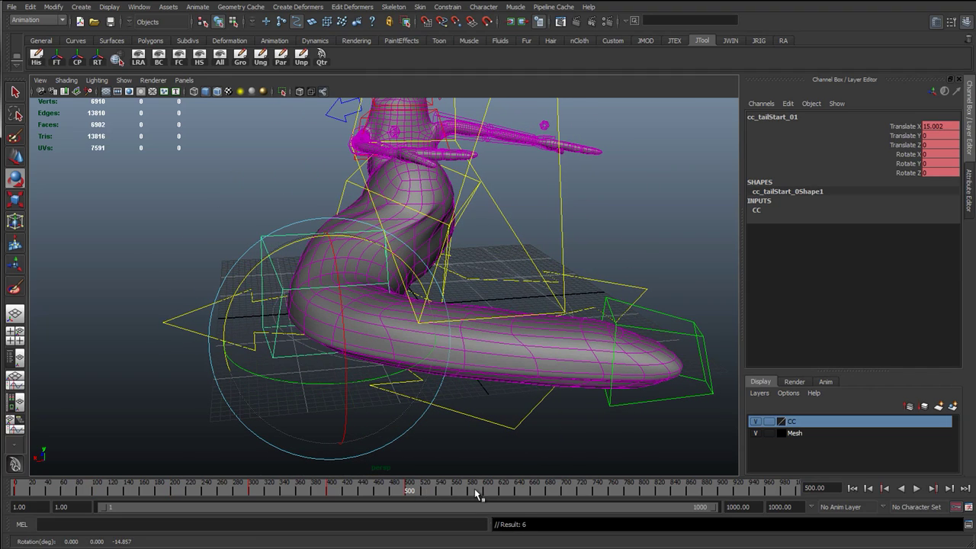
Step: Go to frame 600 and clear the selection
left_click(868, 488)
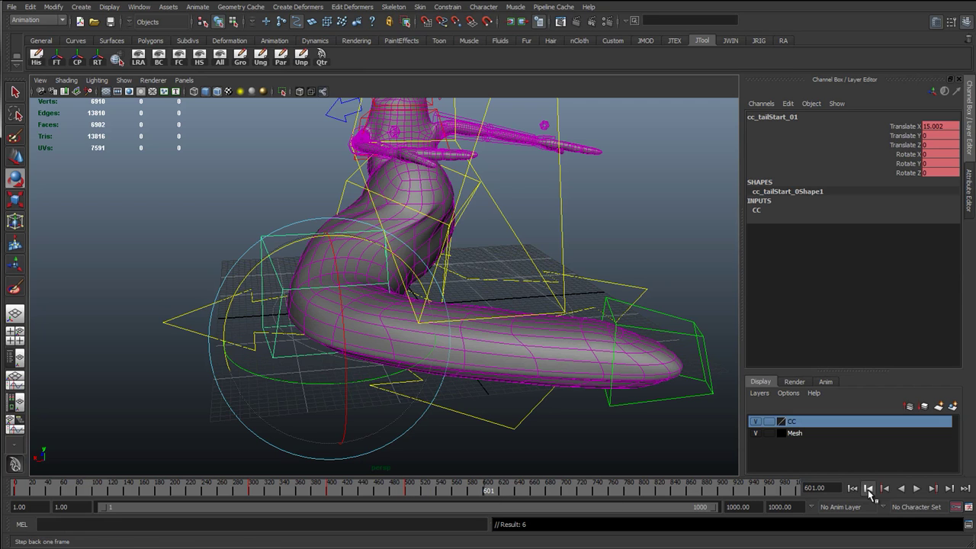
left_click_drag(303, 241, 427, 334)
left_click(548, 279)
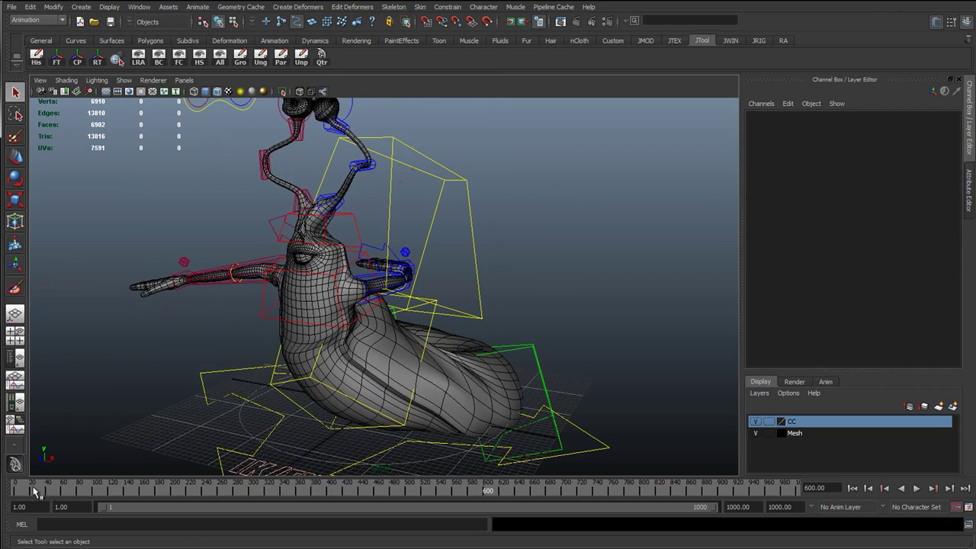
Step: Scrub and play back the animation from the first frames to review how the body and tail deform
mouse_move(34, 492)
left_mouse_down()
mouse_move(247, 508)
mouse_move(375, 499)
left_mouse_up()
left_click_drag(436, 311, 399, 391, "alt")
scroll(381, 370, "down", 3)
key("alt+v")
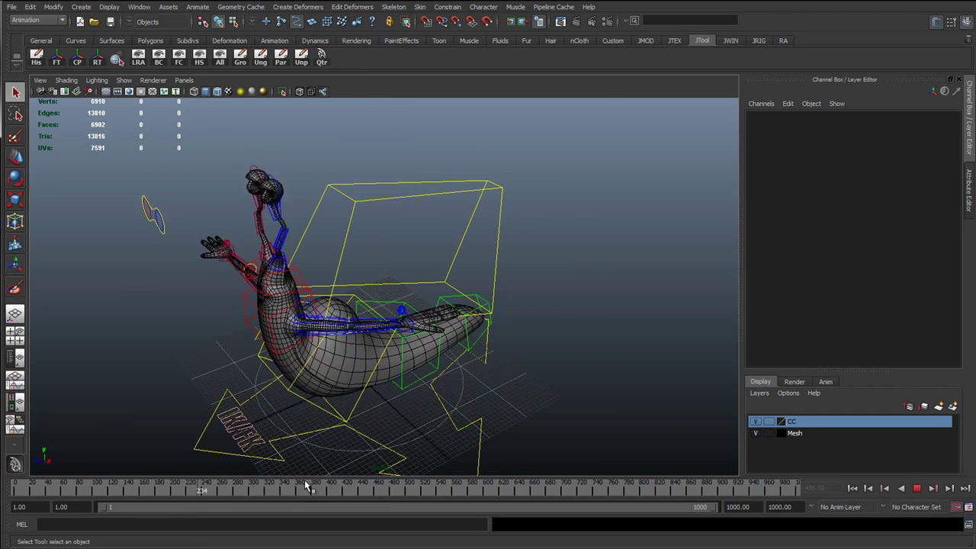